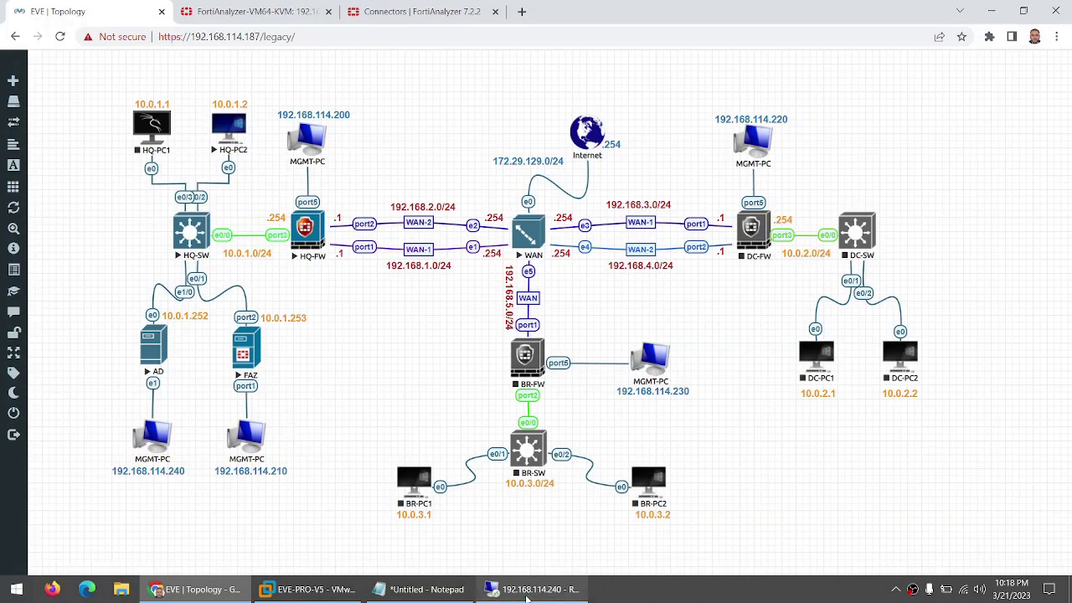
Bring the Remote Desktop session for 192.168.114.240 to the front from the taskbar
{"action": "left_click", "coordinate": [527, 598]}
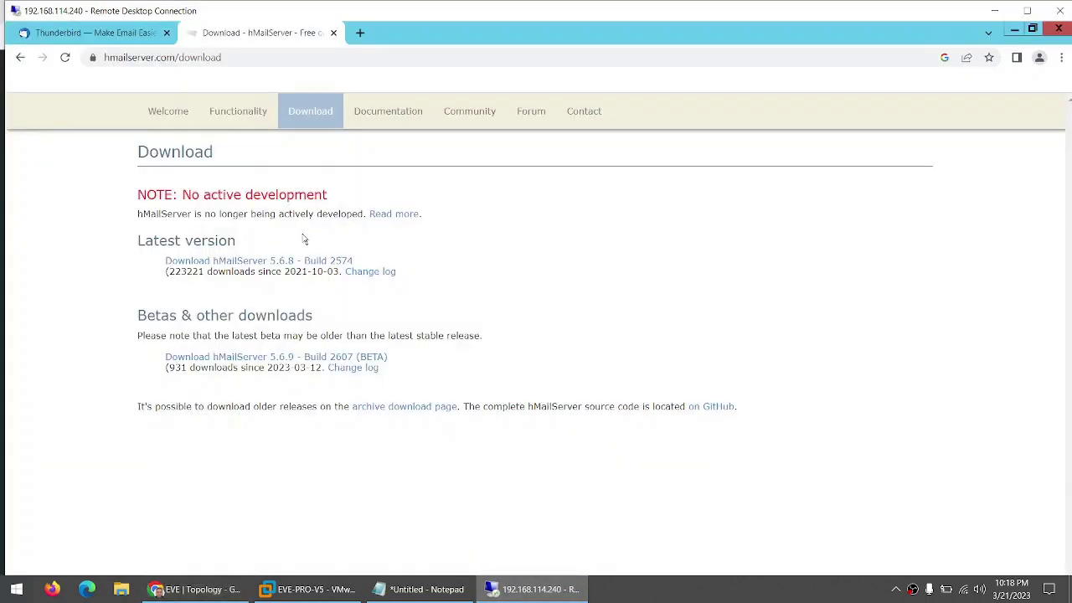
Make the RDP session full screen, review the Thunderbird and hMailServer download tabs, then minimise Chrome
{"action": "double_click", "coordinate": [401, 12]}
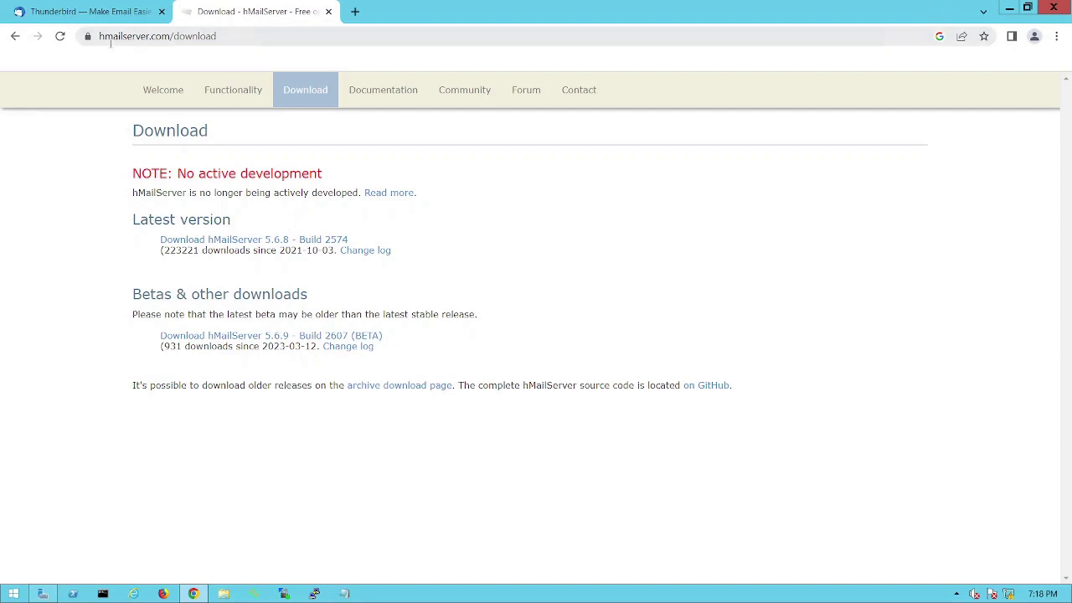
{"action": "left_click", "coordinate": [108, 17]}
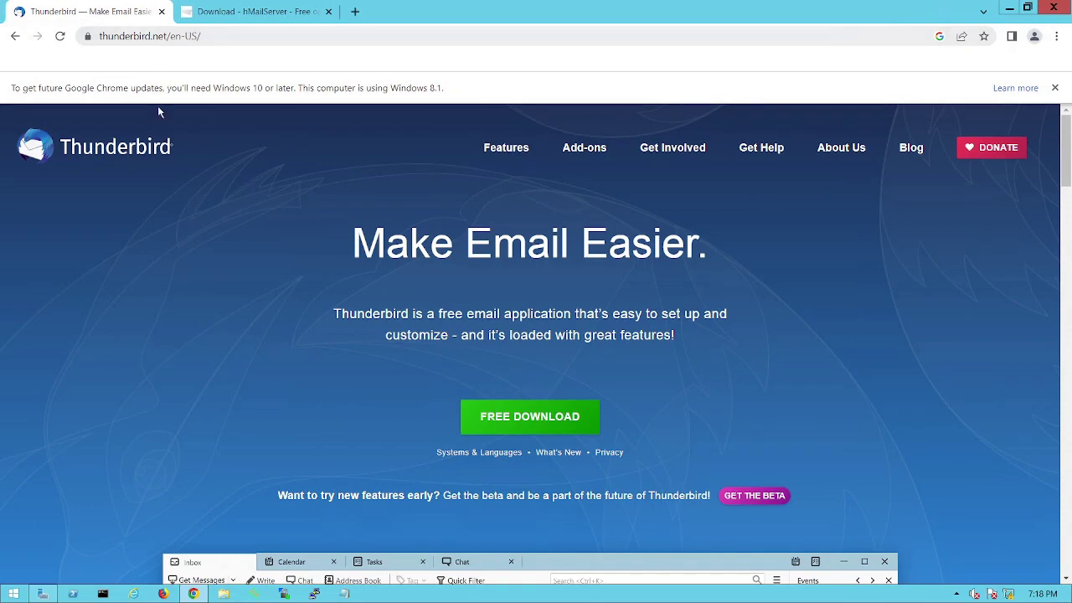
{"action": "left_click", "coordinate": [222, 17]}
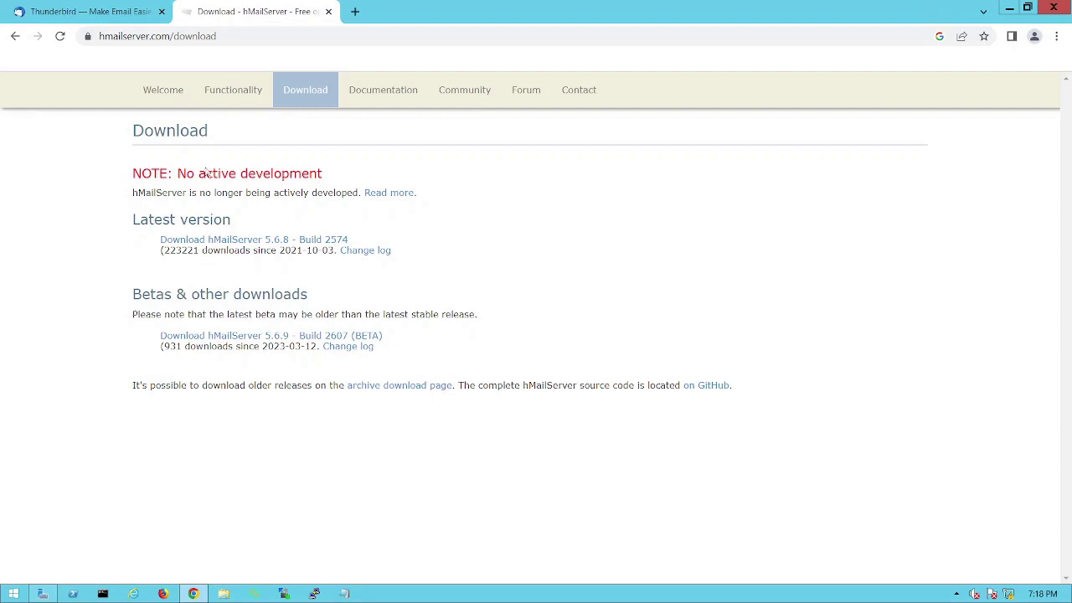
{"action": "left_click", "coordinate": [118, 20]}
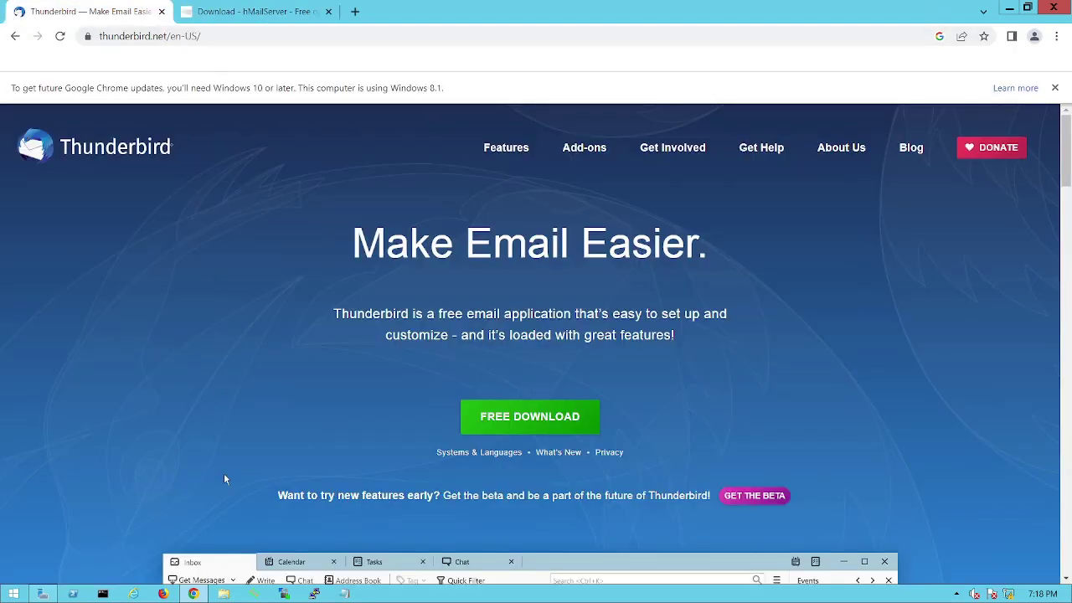
{"action": "left_click", "coordinate": [193, 593]}
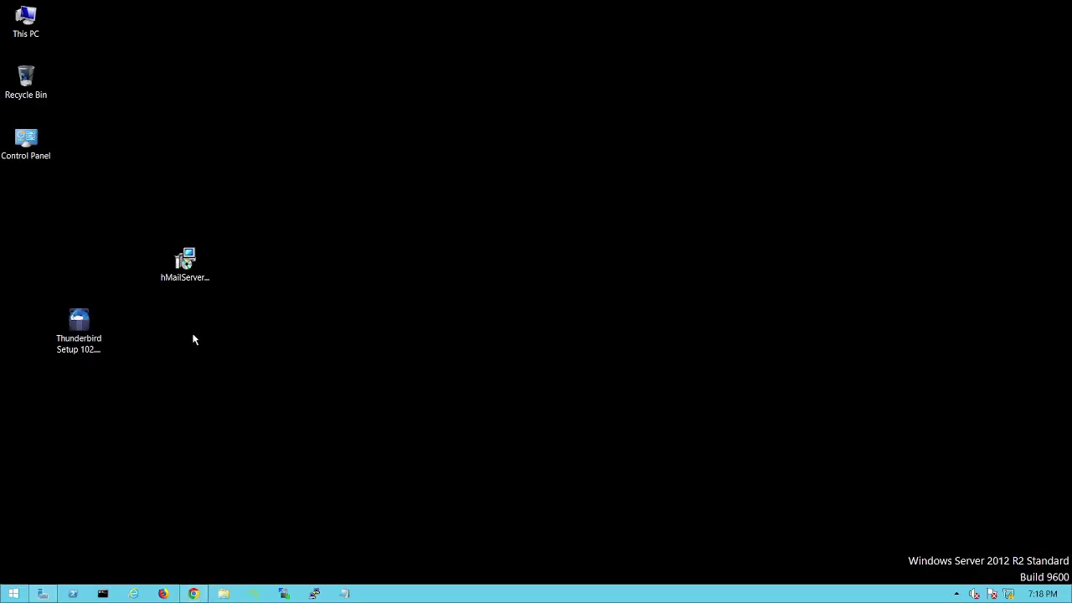
Move the hMailServer installer icon above the Thunderbird setup and restore the Server Manager window
{"action": "left_click_drag", "start_coordinate": [187, 265], "coordinate": [82, 276]}
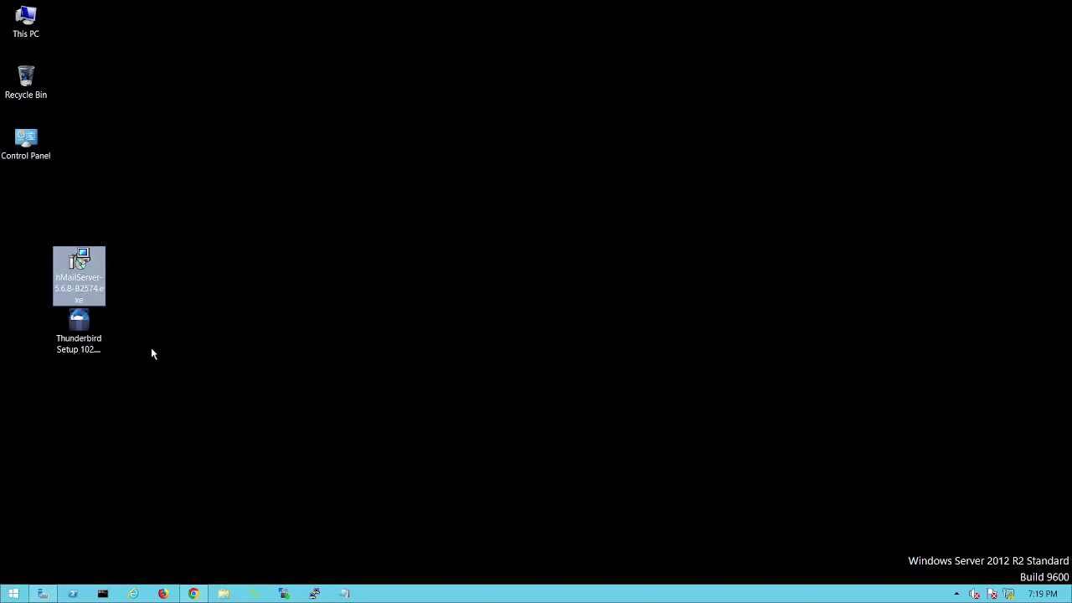
{"action": "left_click", "coordinate": [42, 594]}
{"action": "left_click", "coordinate": [42, 594]}
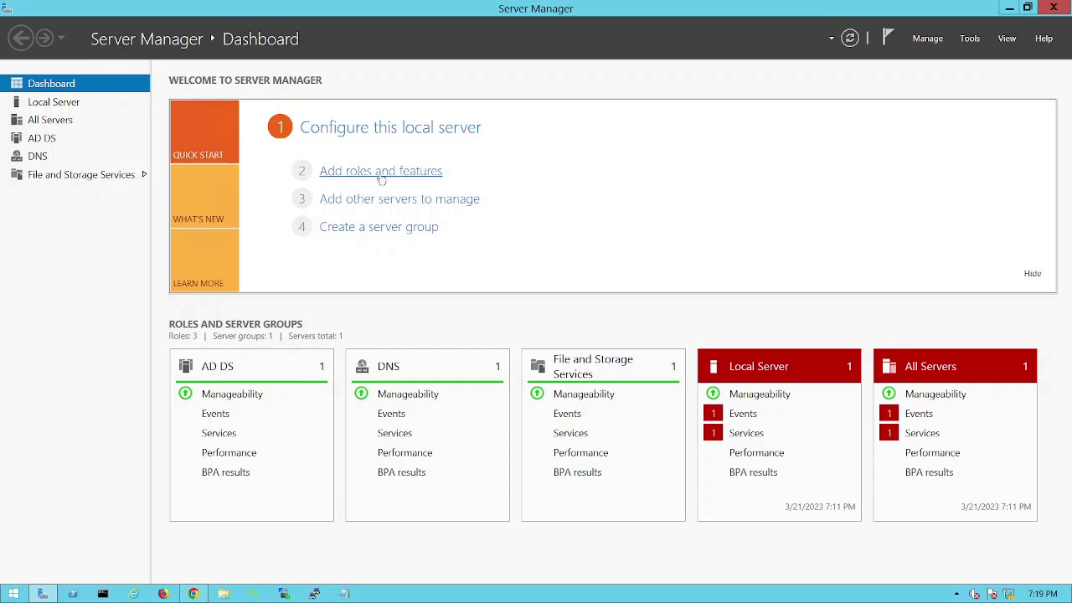
Launch Add Roles and Features and accept defaults for srv.test.local up to the Features page
{"action": "left_click", "coordinate": [381, 172]}
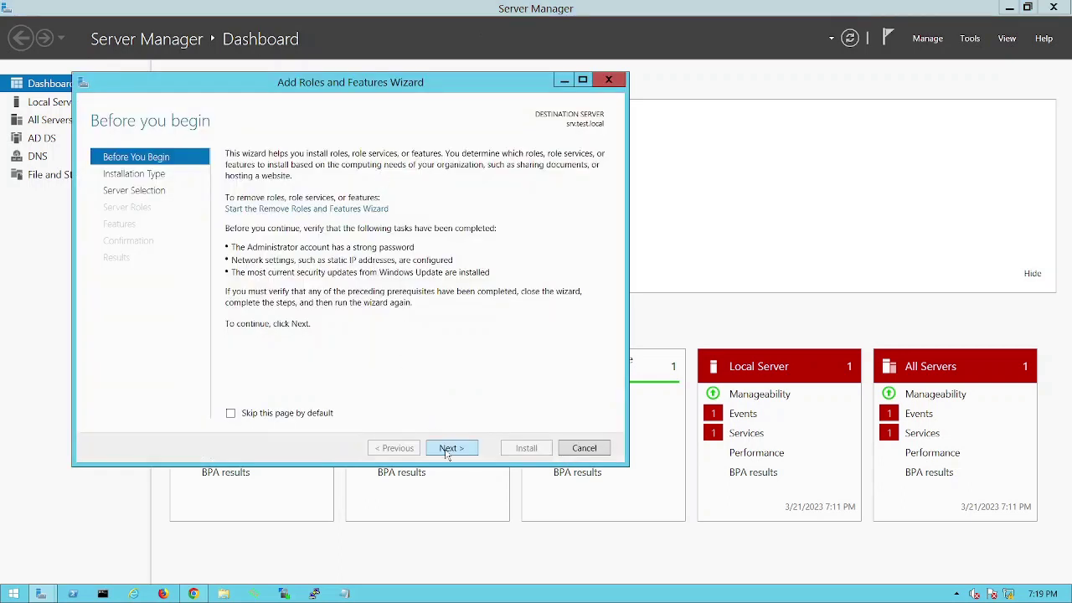
{"action": "left_click", "coordinate": [446, 449]}
{"action": "left_click", "coordinate": [460, 454]}
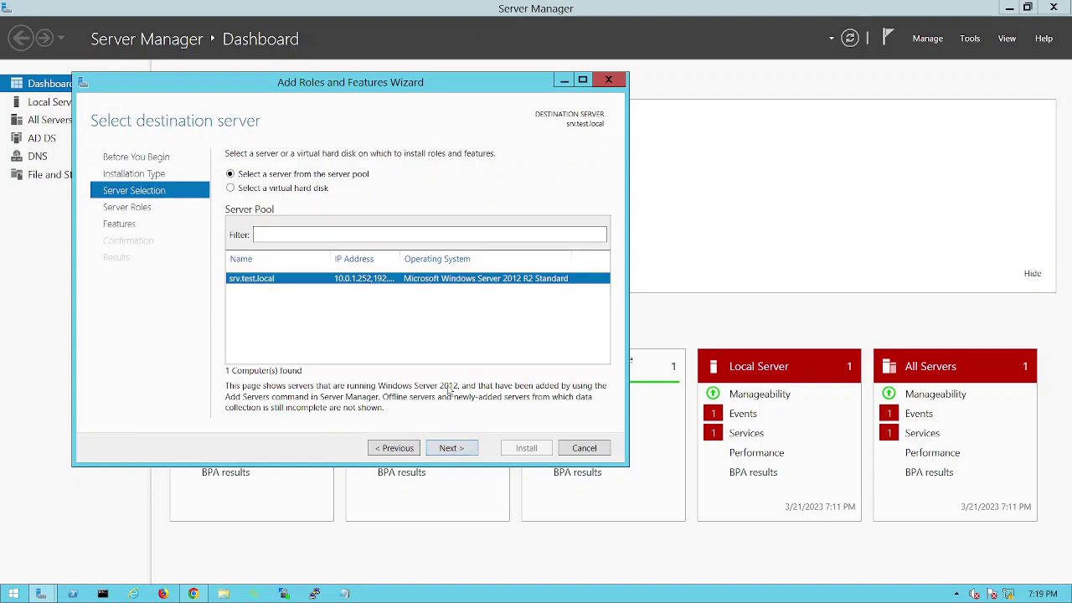
{"action": "left_click", "coordinate": [454, 450]}
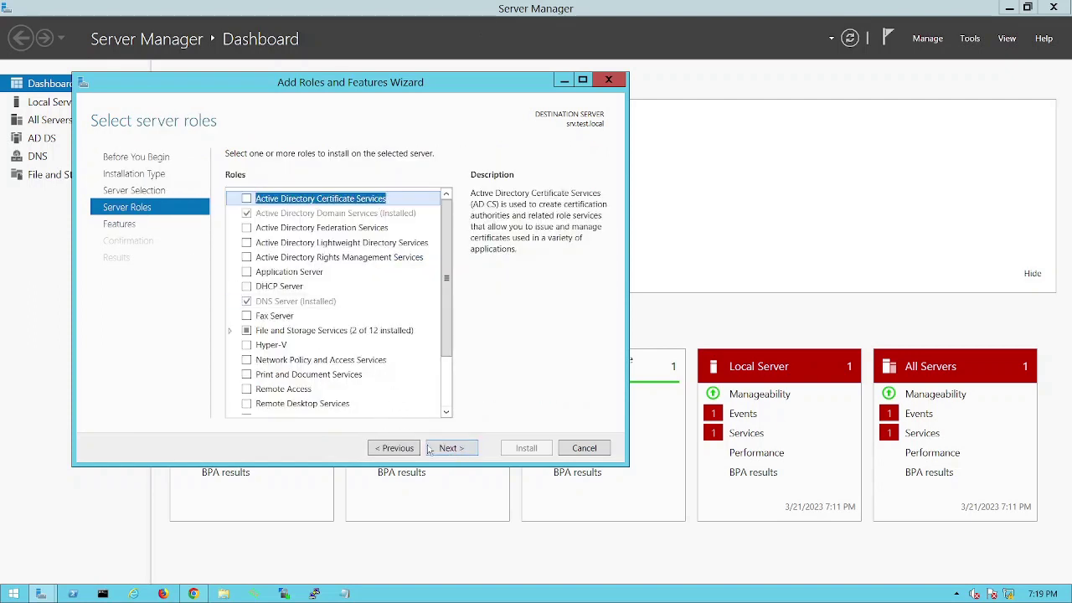
{"action": "left_click", "coordinate": [446, 450]}
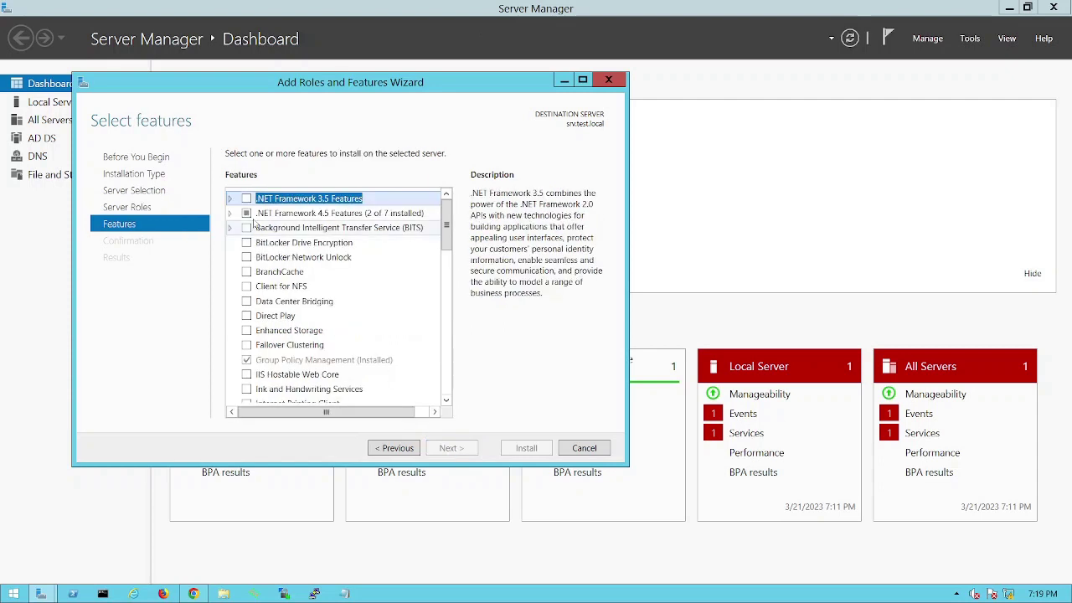
Tick .NET Framework 3.5 Features and start its installation
{"action": "double_click", "coordinate": [249, 216]}
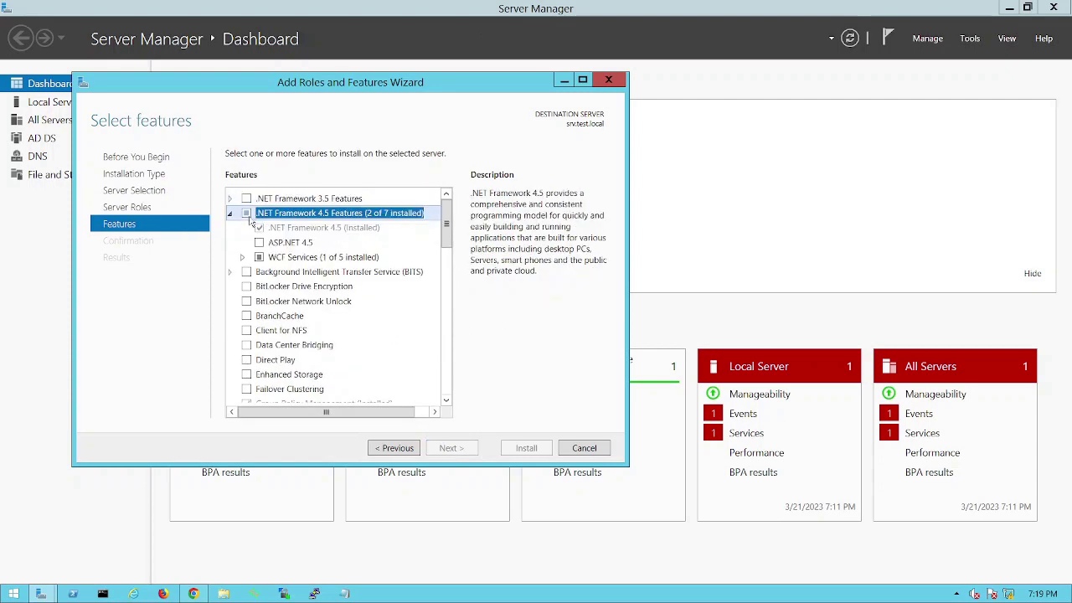
{"action": "double_click", "coordinate": [248, 217]}
{"action": "double_click", "coordinate": [250, 216]}
{"action": "left_click", "coordinate": [248, 201]}
{"action": "left_click", "coordinate": [246, 200]}
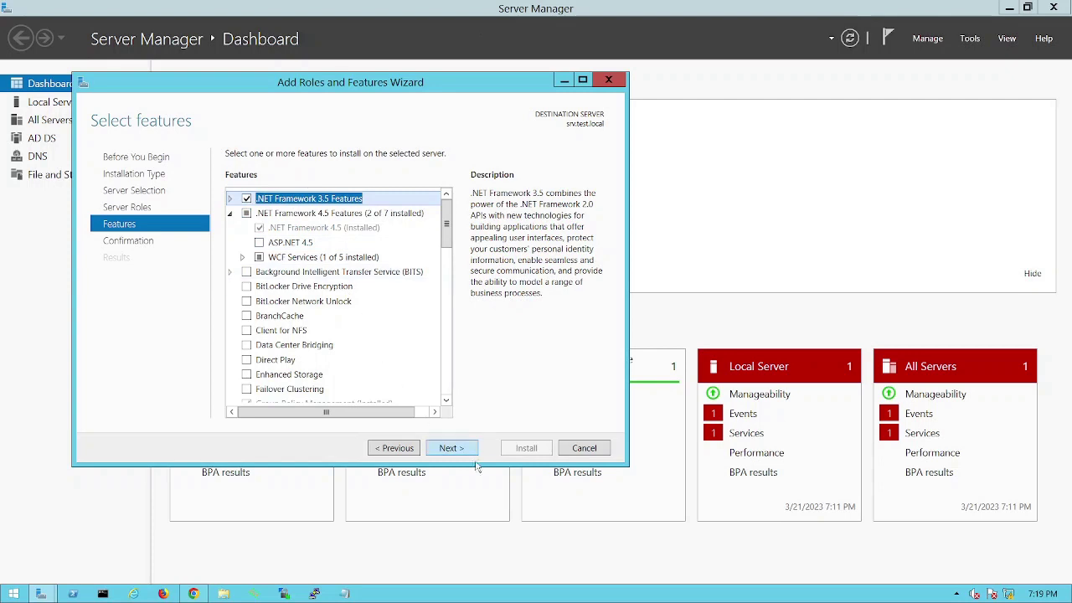
{"action": "left_click", "coordinate": [455, 448]}
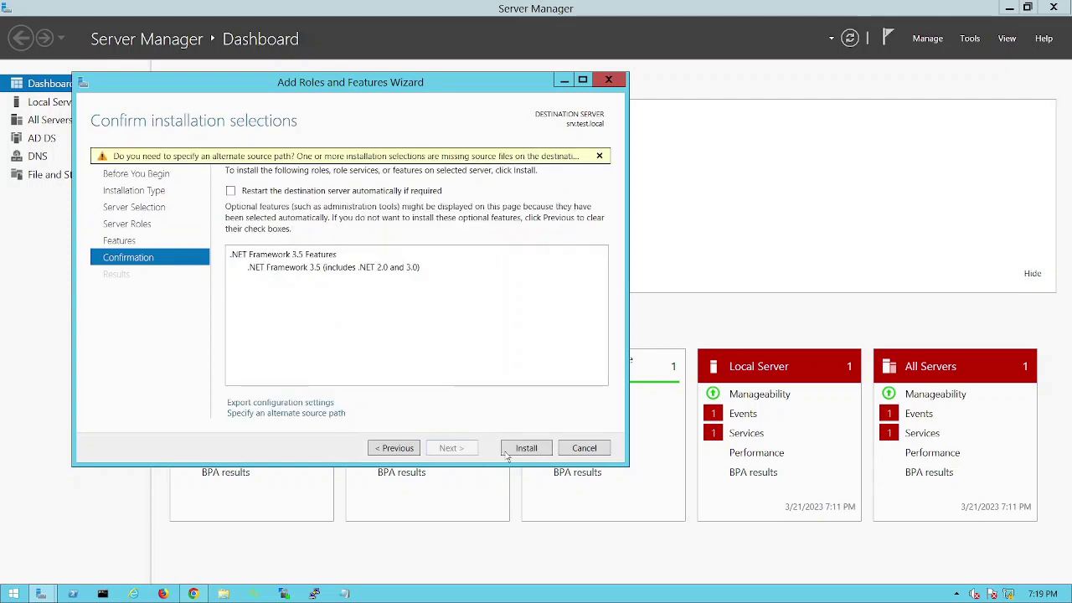
{"action": "left_click", "coordinate": [524, 450]}
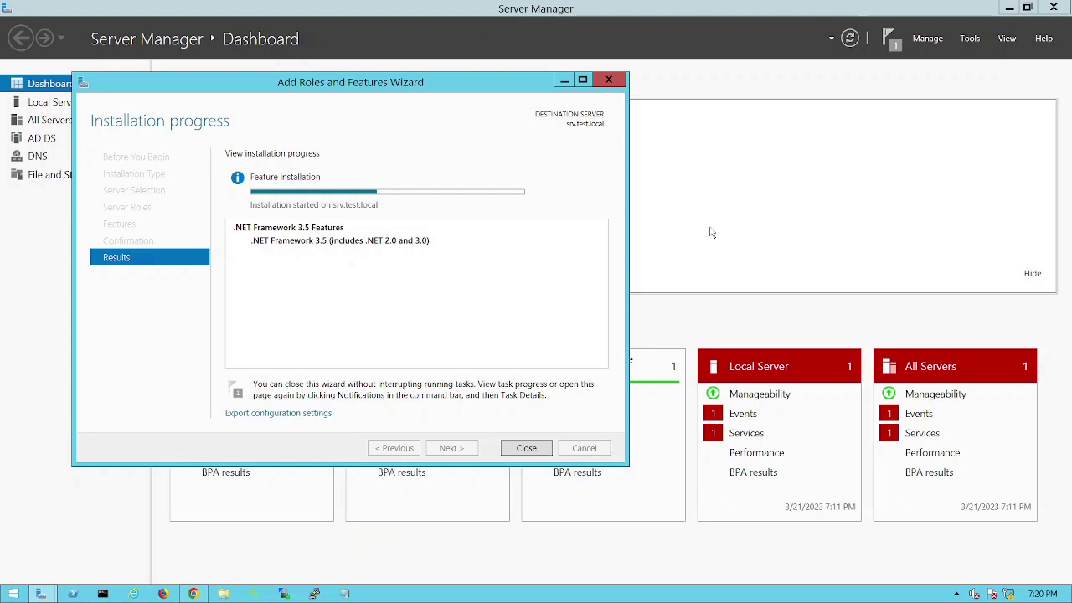
Open the Tools menu for DNS Manager while the .NET Framework 3.5 installation keeps running
{"action": "left_click", "coordinate": [975, 40]}
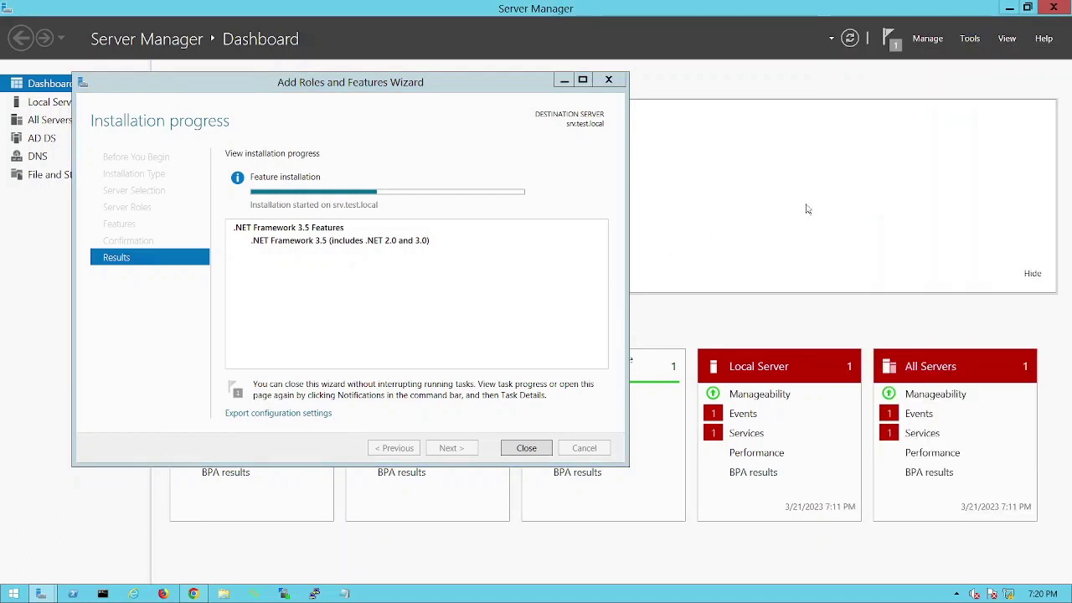
{"action": "left_click", "coordinate": [491, 265]}
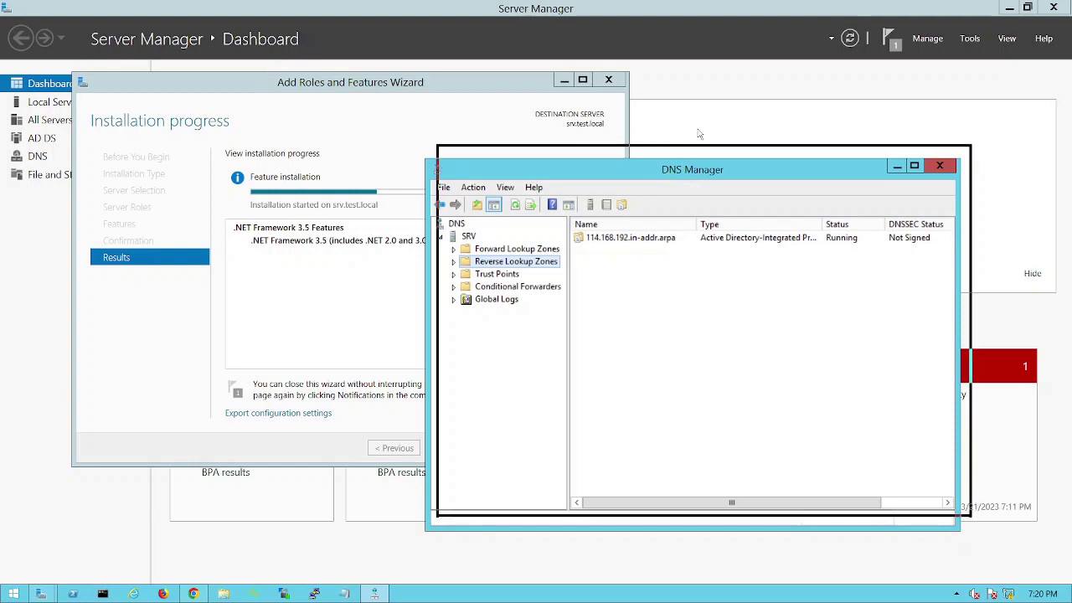
Expand Forward Lookup Zones, open test.local, and bring up the record context menu in its list
{"action": "double_click", "coordinate": [549, 202]}
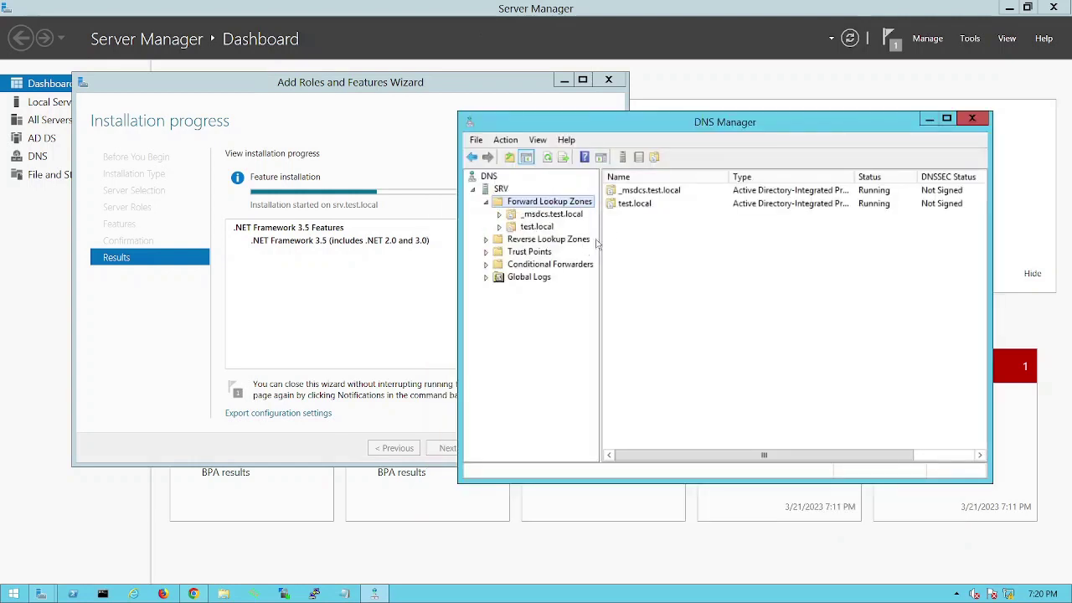
{"action": "double_click", "coordinate": [639, 205]}
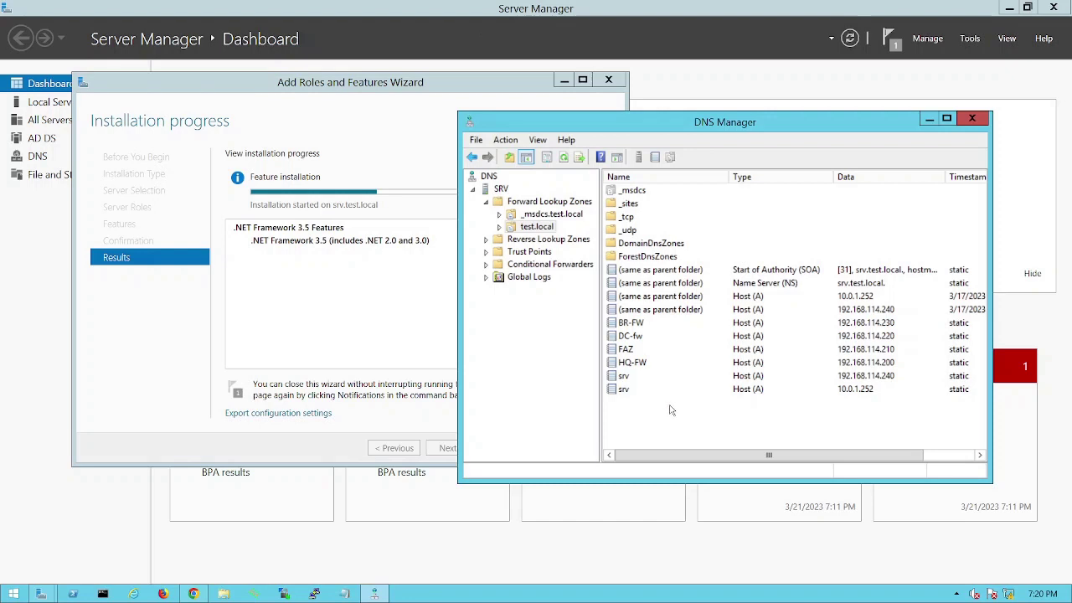
{"action": "right_click", "coordinate": [671, 409]}
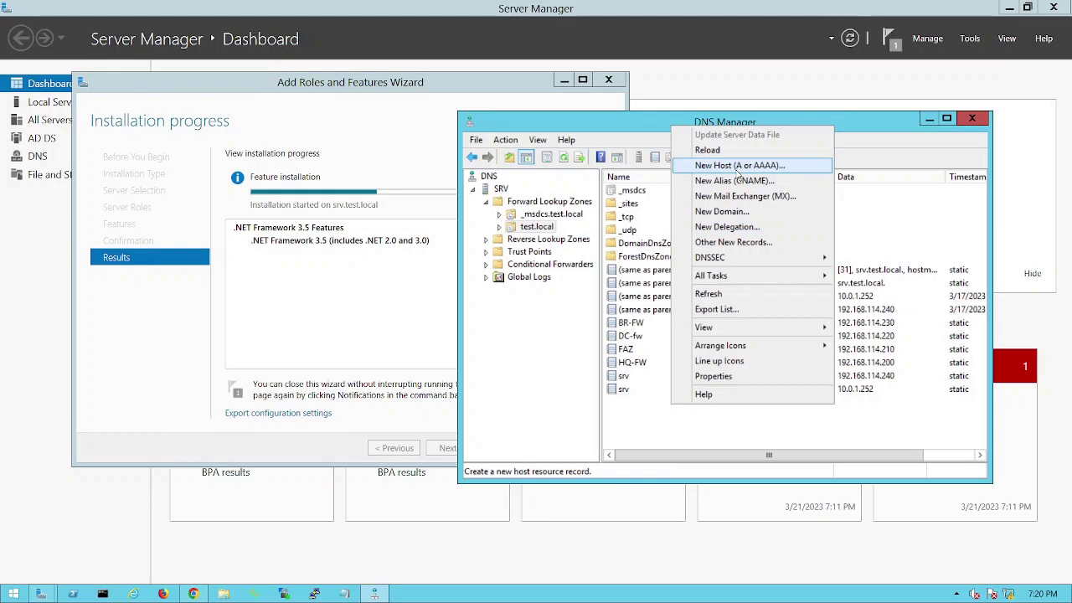
Add host record imap pointing to 192.168.114.240
{"action": "left_click", "coordinate": [738, 166]}
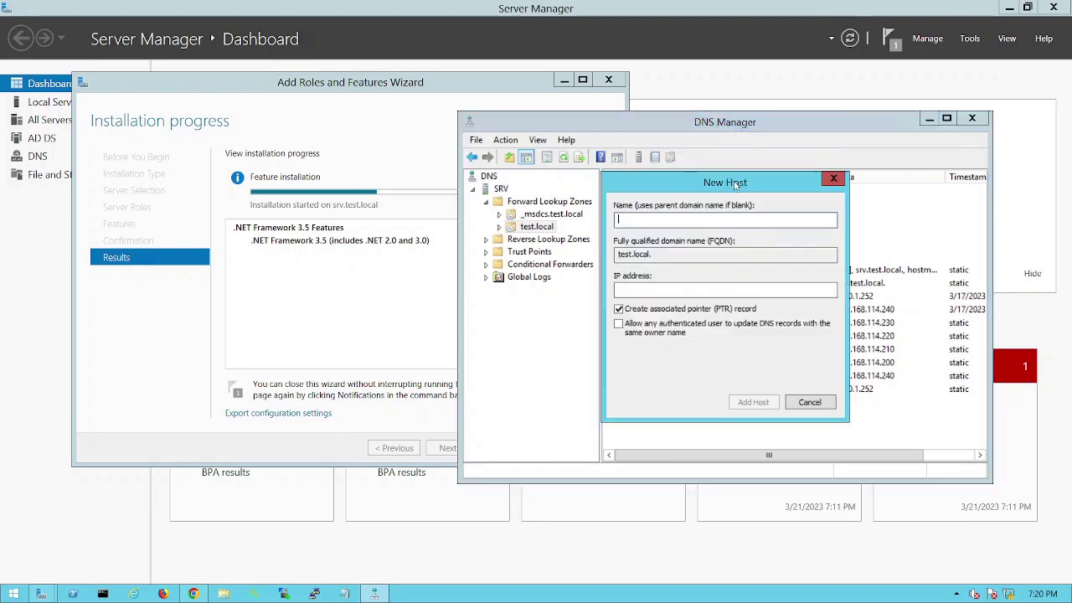
{"action": "type", "text": "imap"}
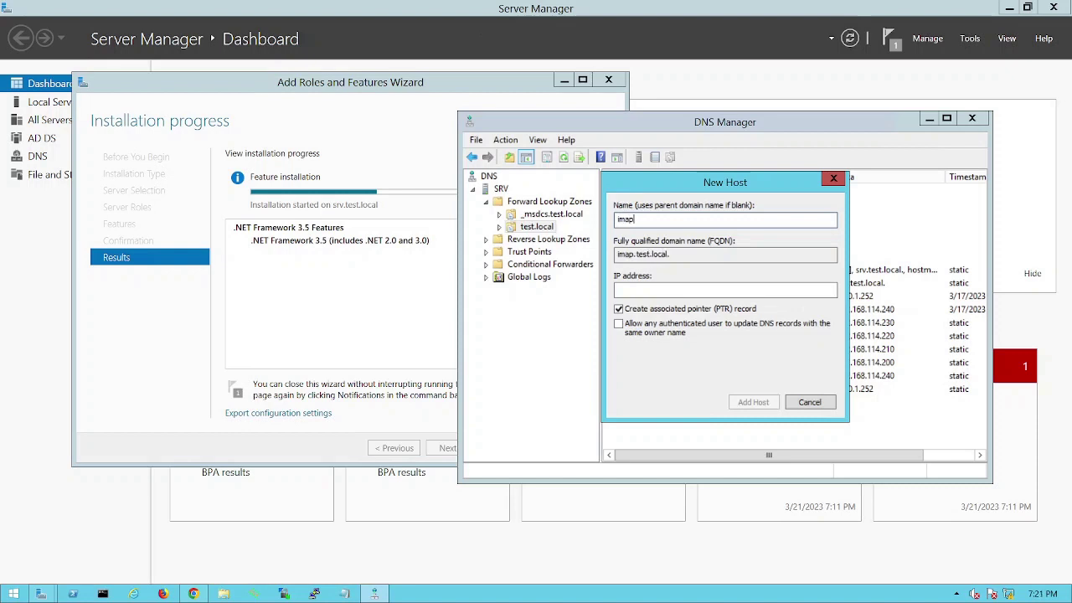
{"action": "left_click", "coordinate": [660, 285]}
{"action": "type", "text": "192.168.114."}
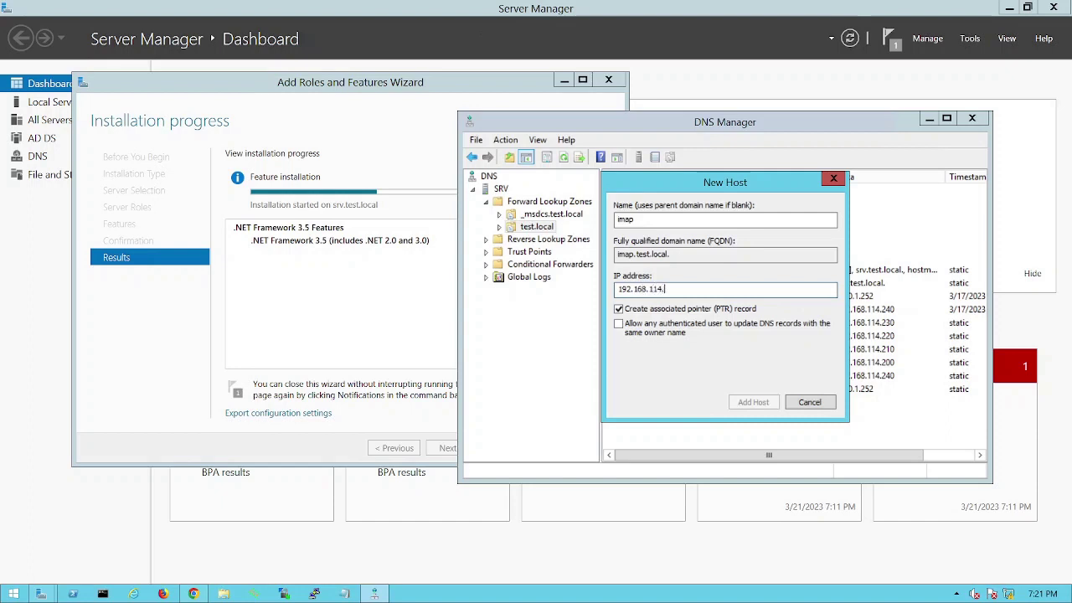
{"action": "type", "text": "24"}
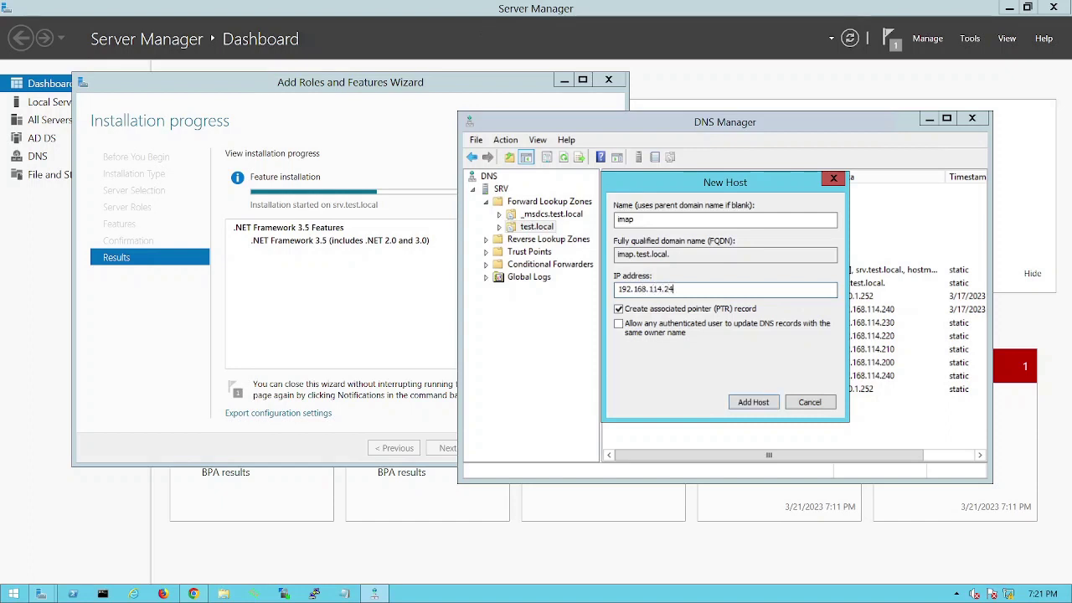
{"action": "type", "text": "0"}
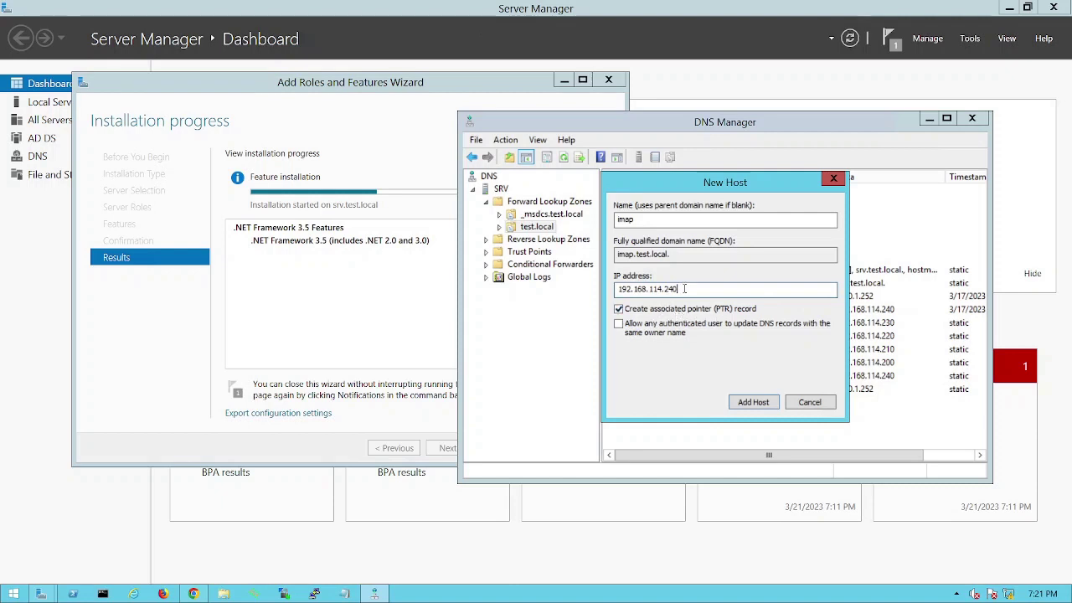
{"action": "double_click", "coordinate": [662, 289]}
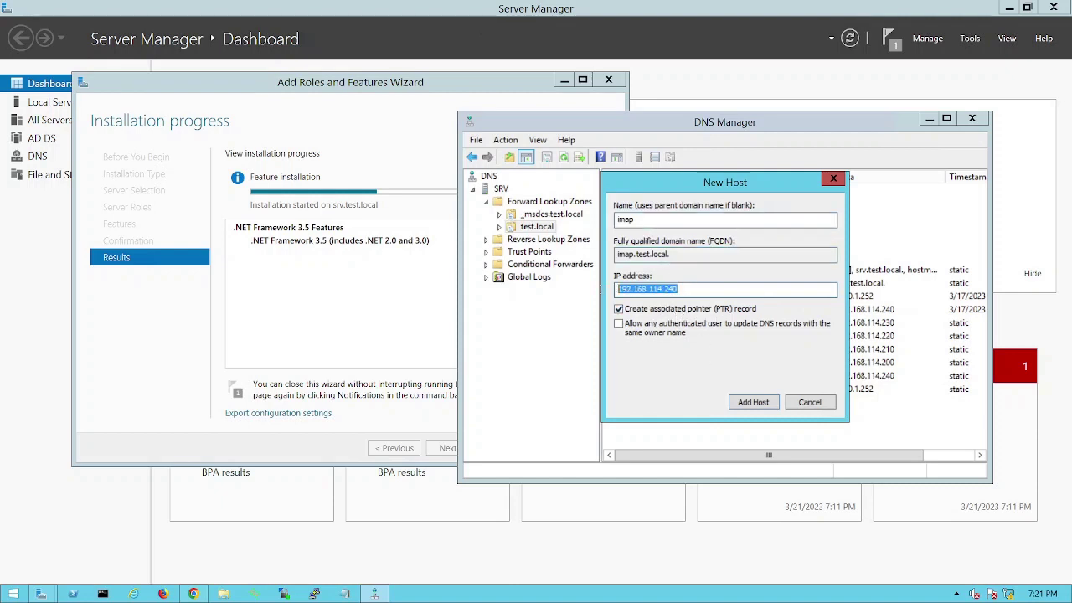
{"action": "left_click", "coordinate": [753, 402]}
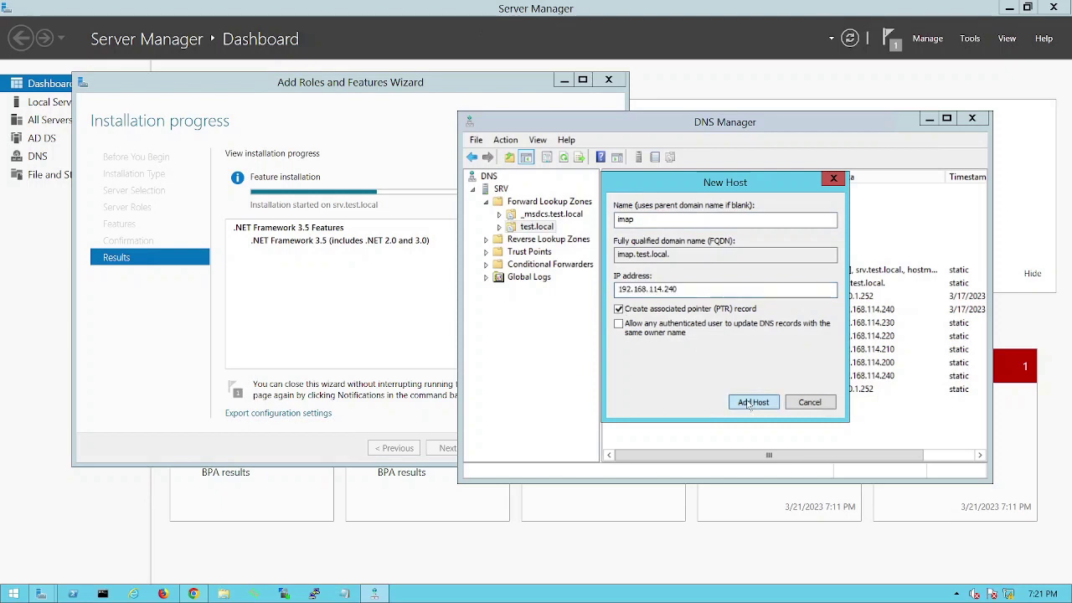
{"action": "left_click", "coordinate": [635, 348]}
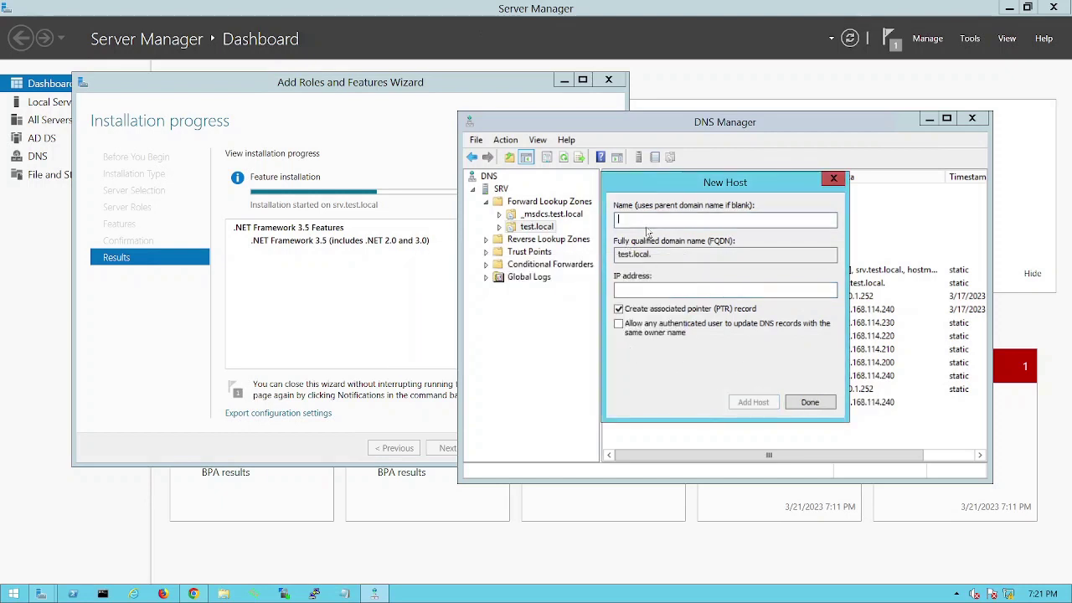
Add host record smtp pointing to 192.168.114.240, finish, and check both new records
{"action": "type", "text": "smtp"}
{"action": "left_click", "coordinate": [635, 290]}
{"action": "type", "text": "192.168.114.240"}
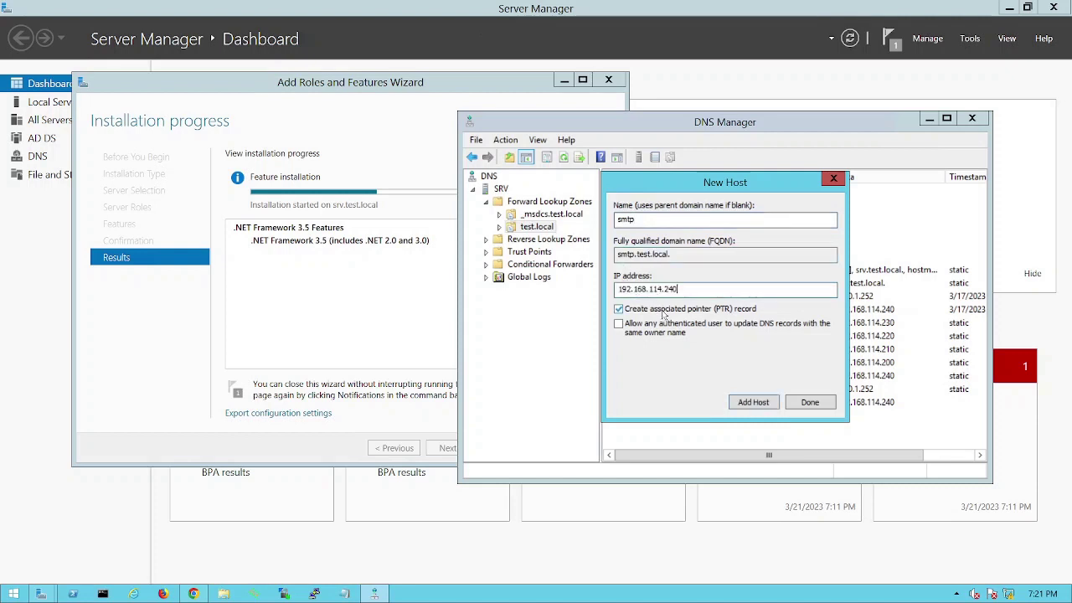
{"action": "left_click", "coordinate": [754, 402]}
{"action": "left_click", "coordinate": [651, 355]}
{"action": "left_click", "coordinate": [802, 402]}
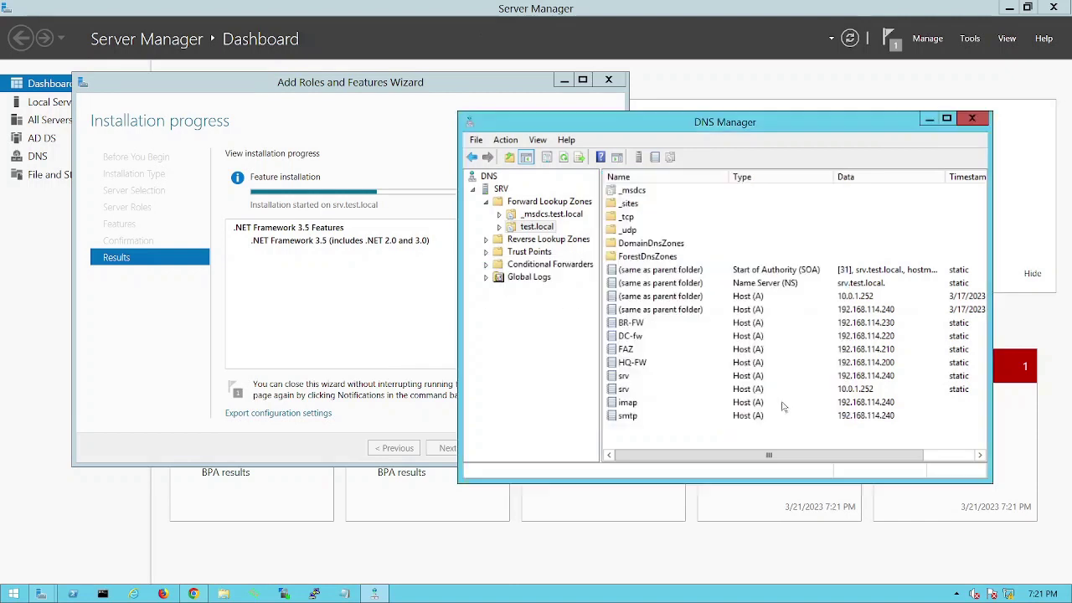
{"action": "left_click", "coordinate": [634, 406]}
{"action": "left_click", "coordinate": [637, 417]}
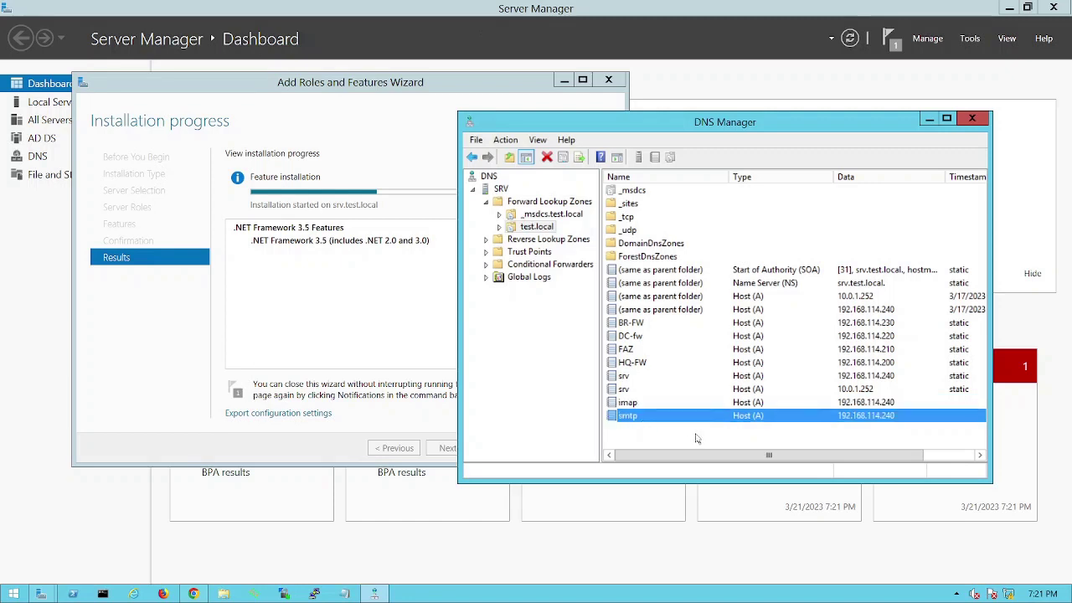
Create a test.local MX record pointing to the smtp.test.local host with priority 10
{"action": "right_click", "coordinate": [696, 438]}
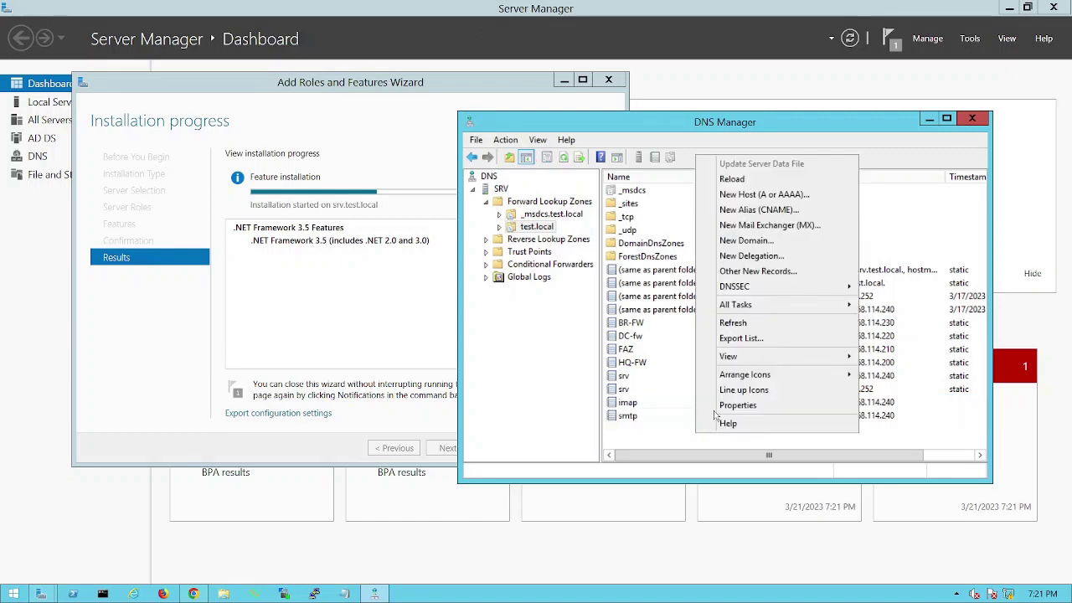
{"action": "left_click", "coordinate": [752, 227]}
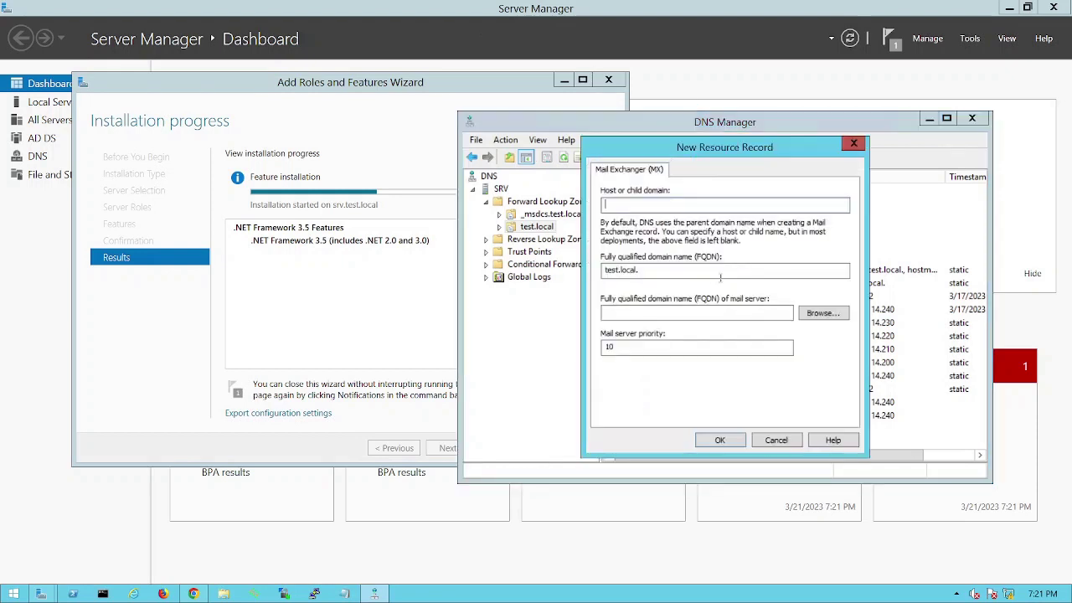
{"action": "left_click", "coordinate": [822, 318]}
{"action": "double_click", "coordinate": [624, 254]}
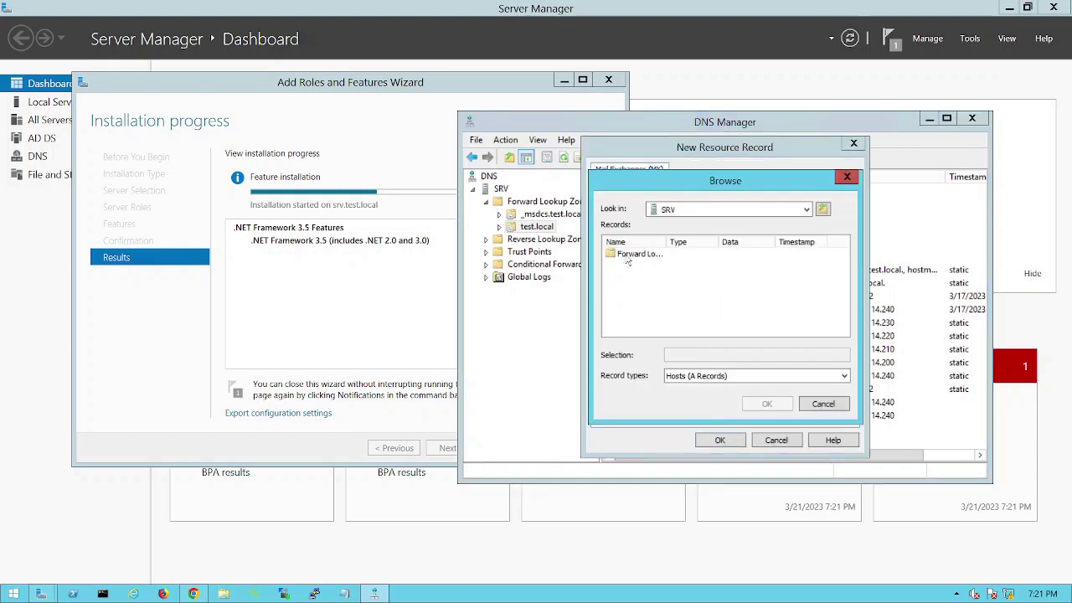
{"action": "left_click", "coordinate": [638, 257]}
{"action": "double_click", "coordinate": [638, 257]}
{"action": "double_click", "coordinate": [636, 266]}
{"action": "scroll", "coordinate": [668, 308], "scroll_direction": "down", "scroll_amount": 3}
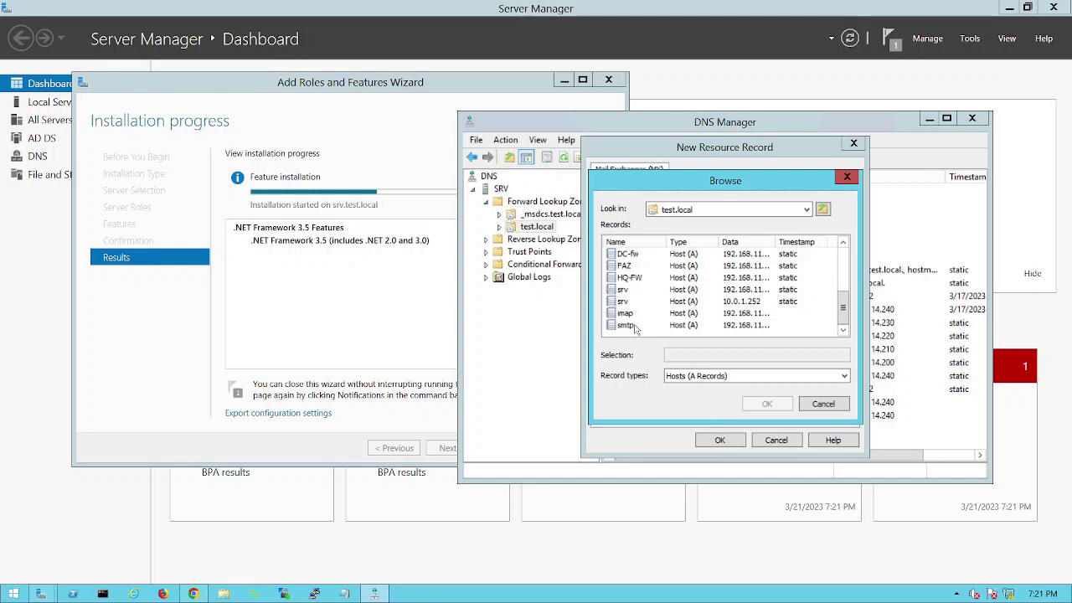
{"action": "double_click", "coordinate": [636, 327]}
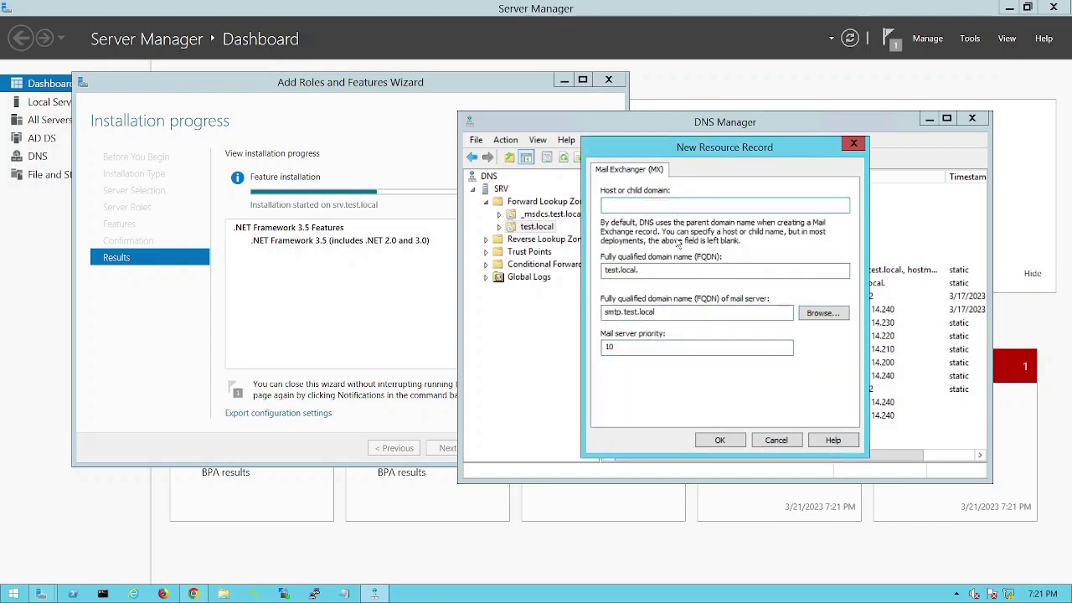
{"action": "left_click", "coordinate": [720, 440]}
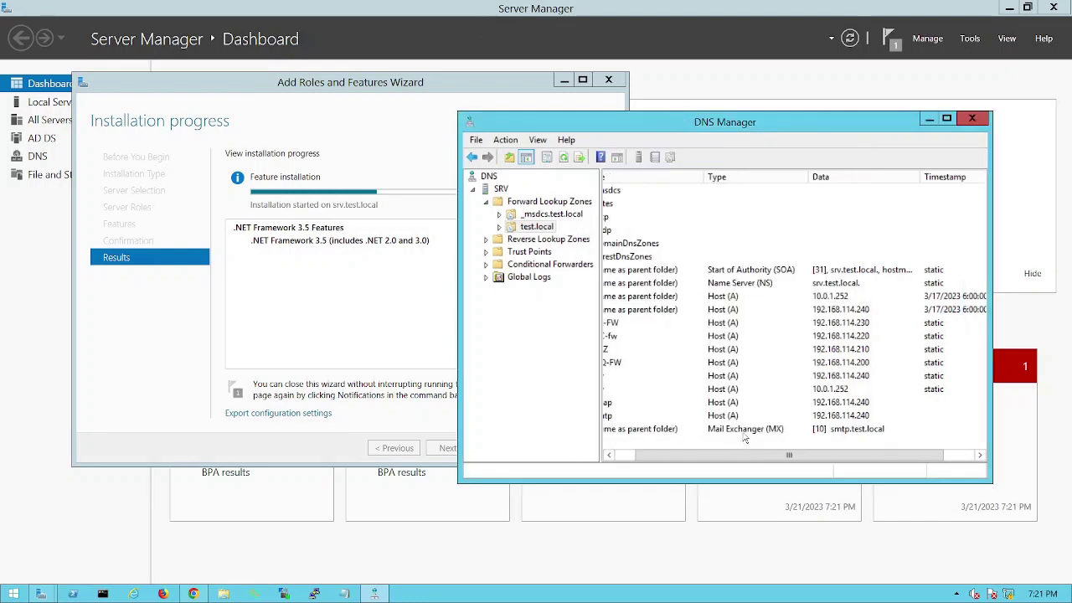
{"action": "left_click", "coordinate": [744, 431]}
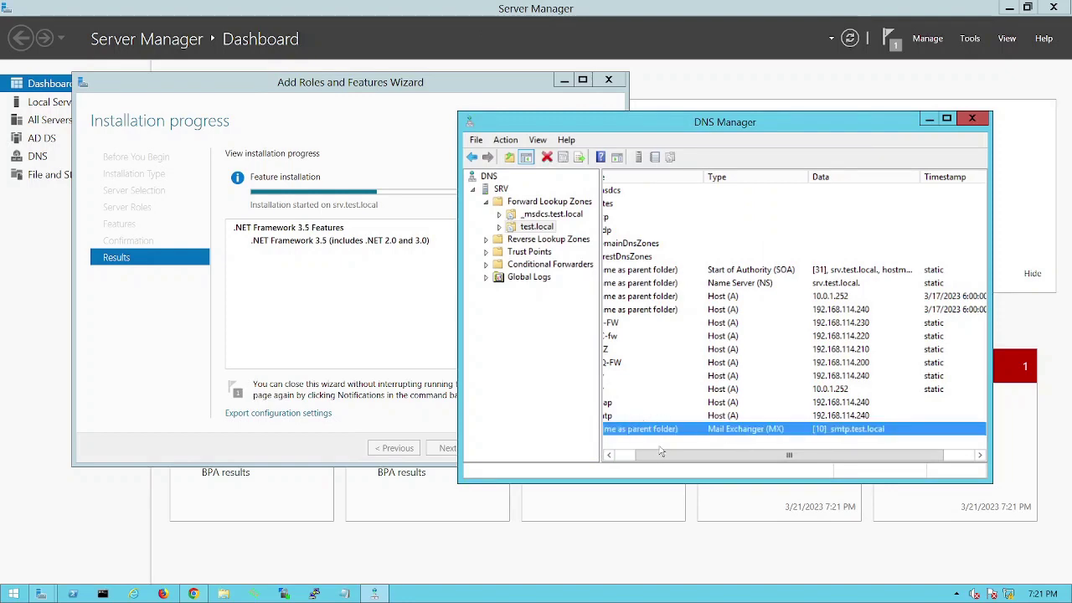
{"action": "left_click", "coordinate": [947, 119]}
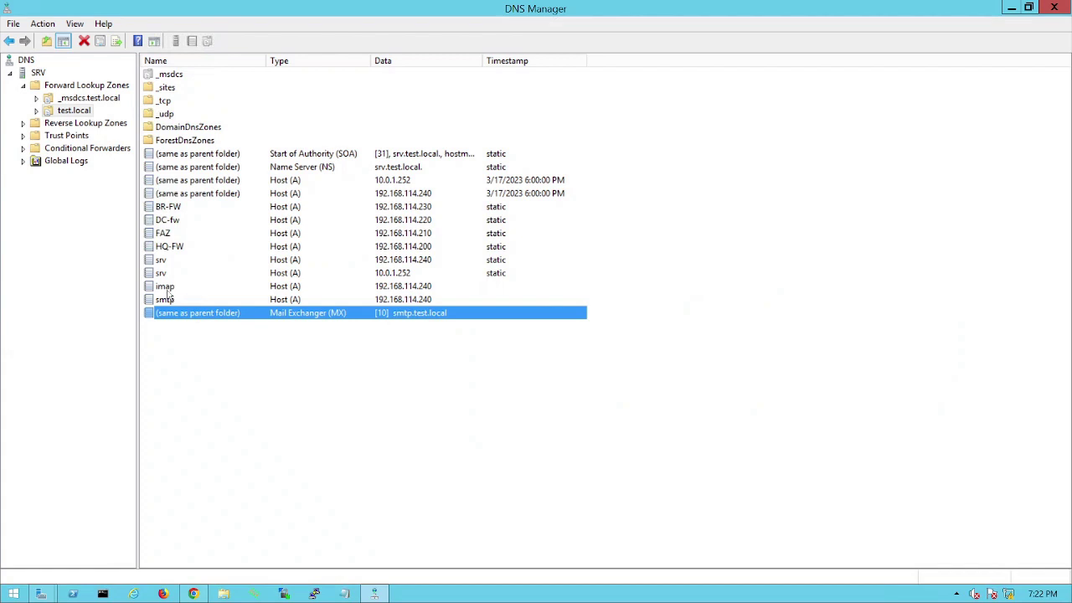
Refresh the 114.168.192.in-addr.arpa zone, verify the smtp and imap PTR records, and close DNS Manager
{"action": "left_click", "coordinate": [168, 289]}
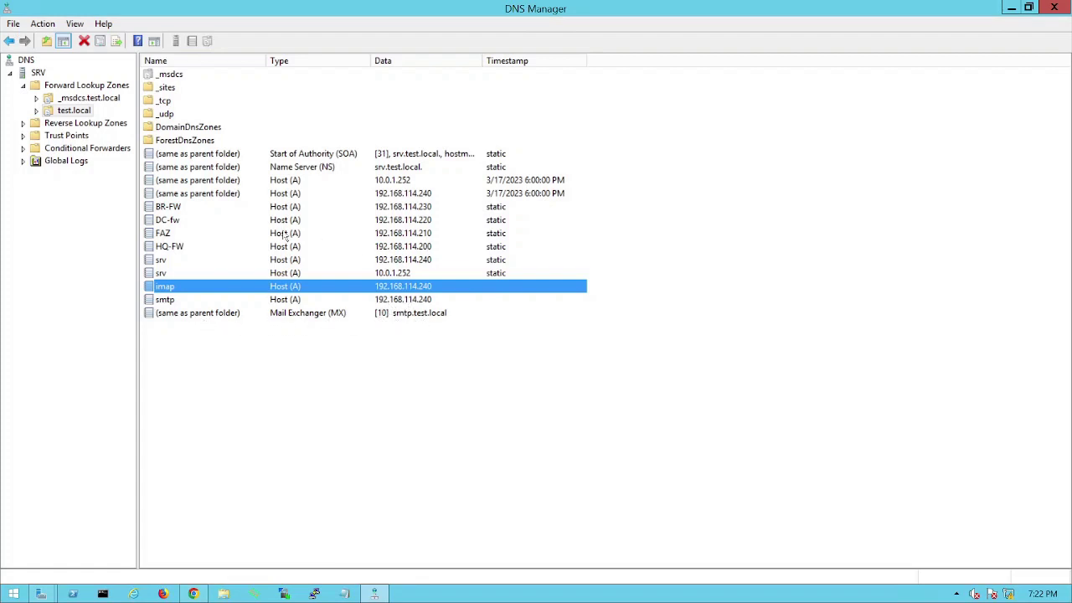
{"action": "left_click", "coordinate": [85, 125]}
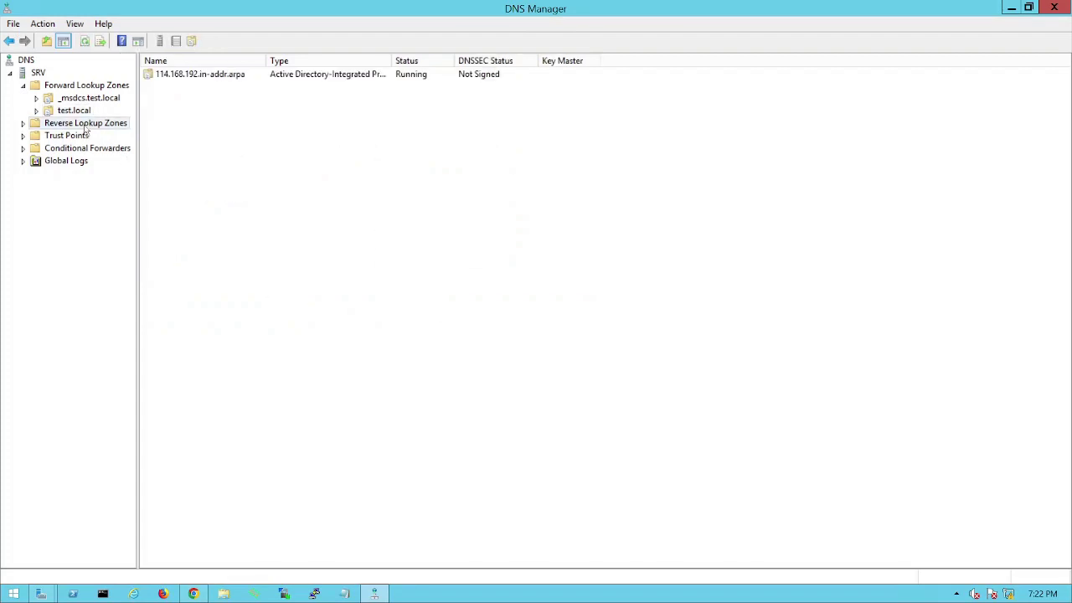
{"action": "double_click", "coordinate": [189, 76]}
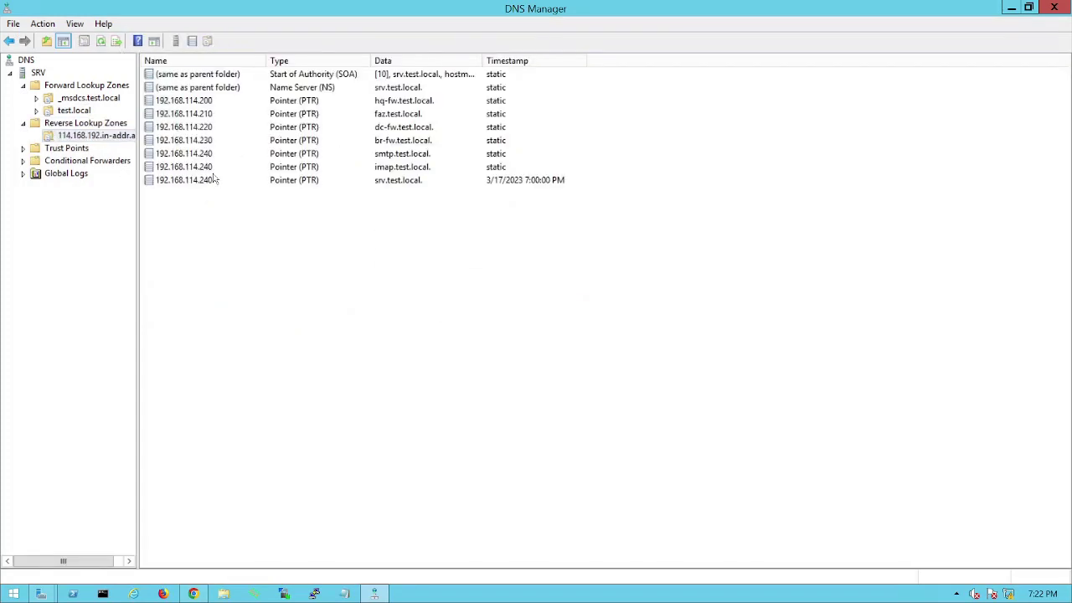
{"action": "right_click", "coordinate": [209, 221]}
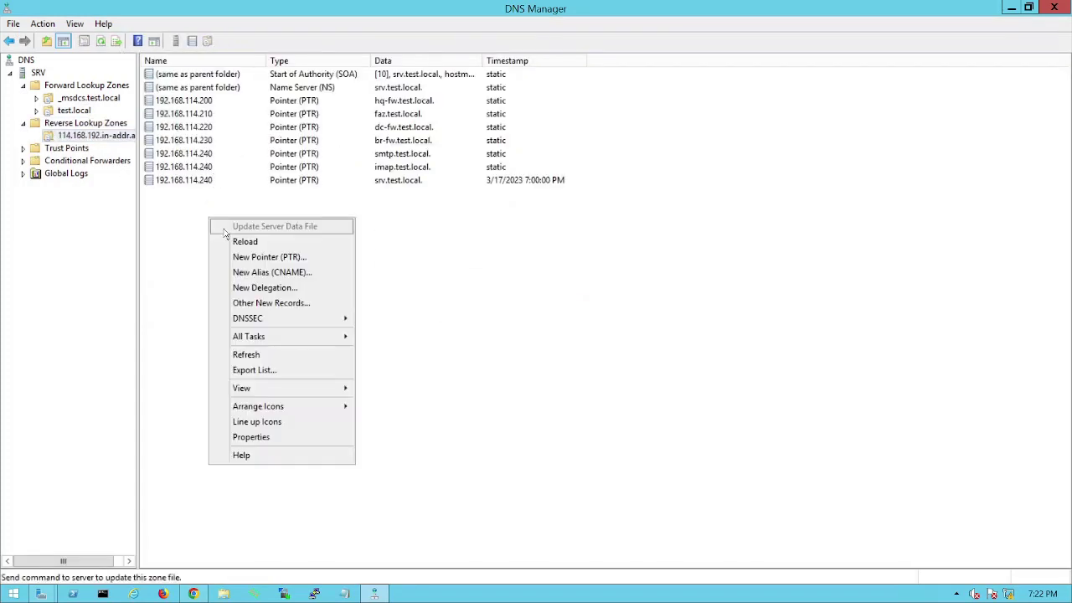
{"action": "left_click", "coordinate": [244, 354]}
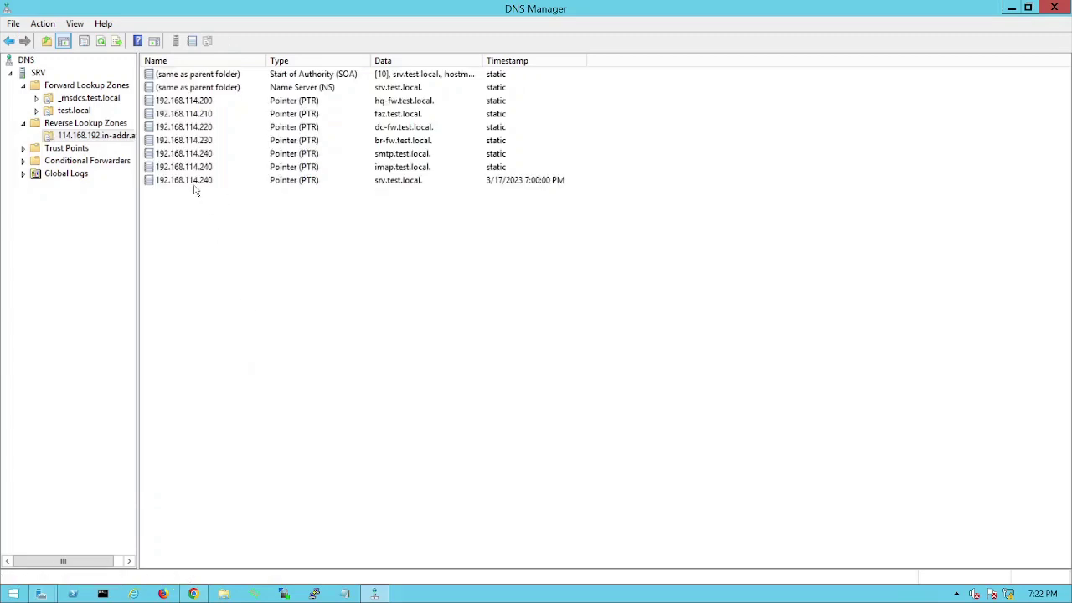
{"action": "left_click", "coordinate": [391, 171]}
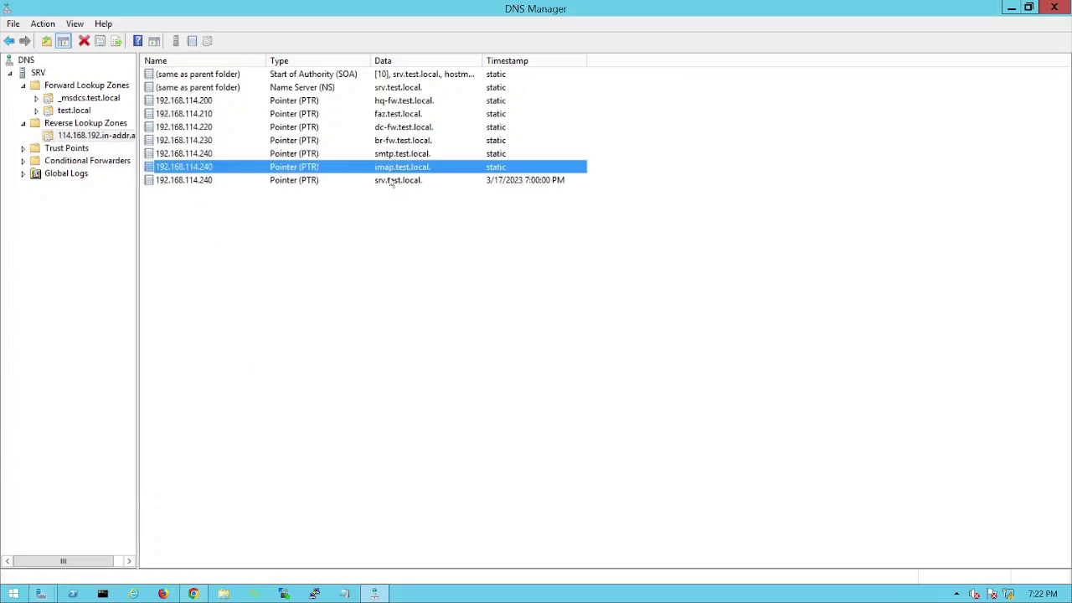
{"action": "left_click", "coordinate": [391, 156]}
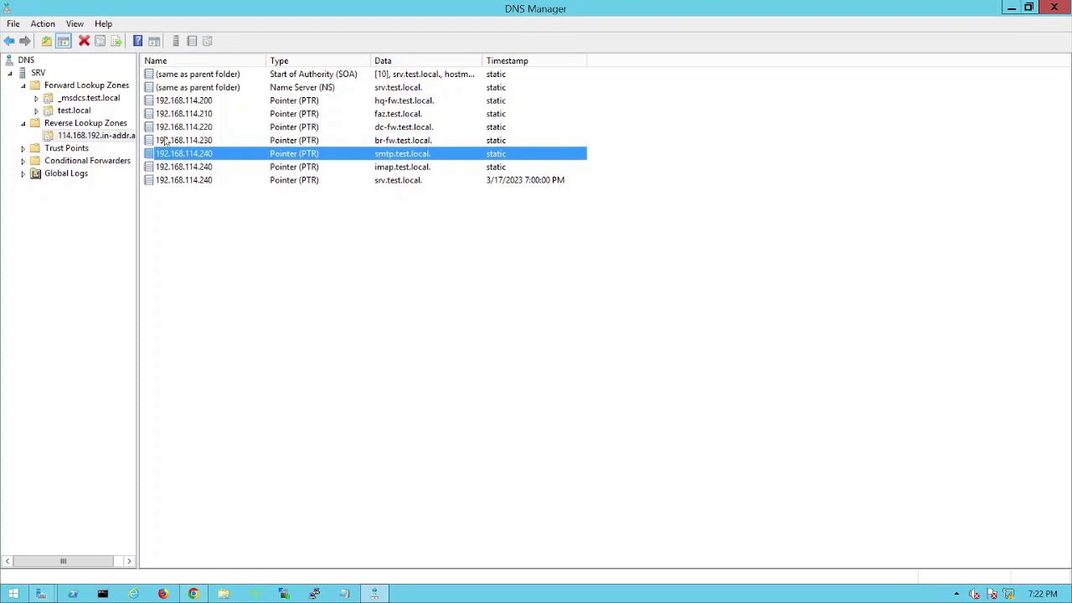
{"action": "left_click", "coordinate": [1047, 9]}
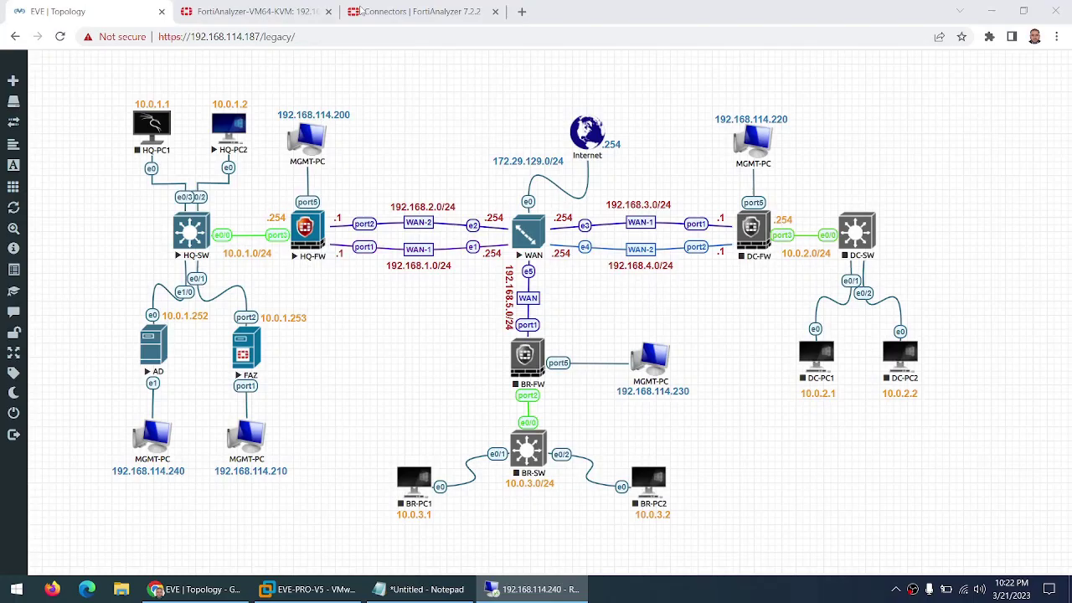
Check the local Notepad notes listing imap and smtp at 192.168.114.240
{"action": "left_click", "coordinate": [369, 9]}
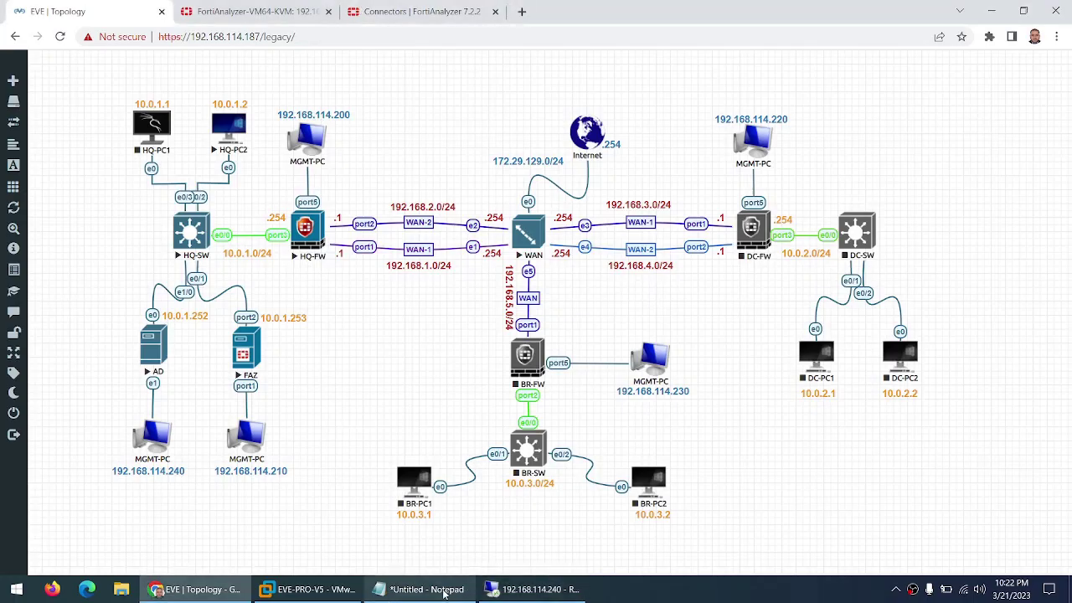
{"action": "left_click", "coordinate": [423, 589]}
{"action": "left_click_drag", "start_coordinate": [333, 377], "coordinate": [349, 375]}
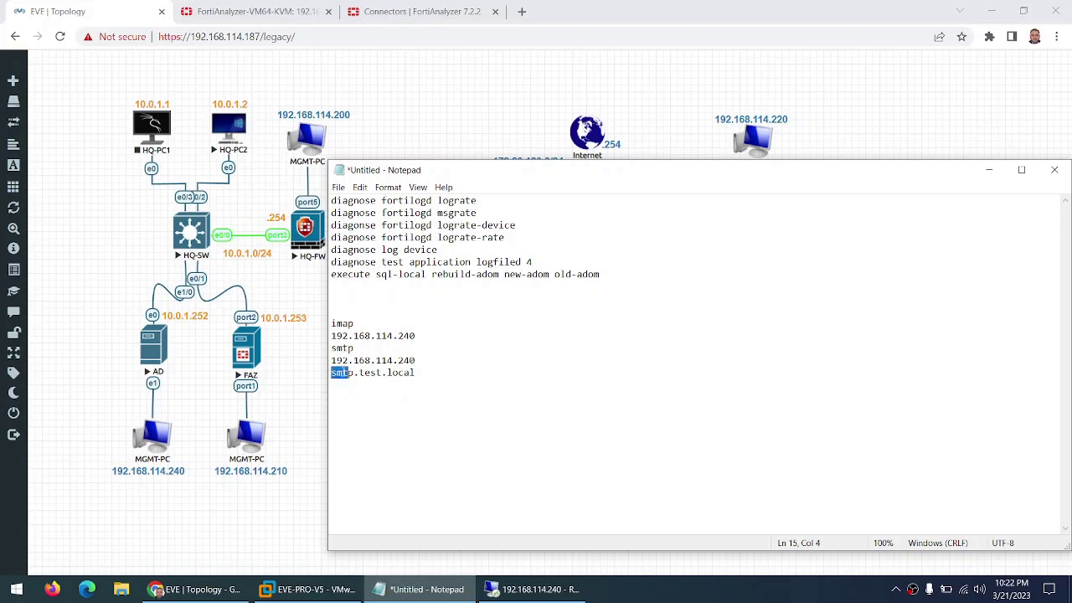
{"action": "left_click", "coordinate": [423, 589]}
Return to the remote session, recentre the installation wizard, and bring up the browser
{"action": "left_click", "coordinate": [519, 589]}
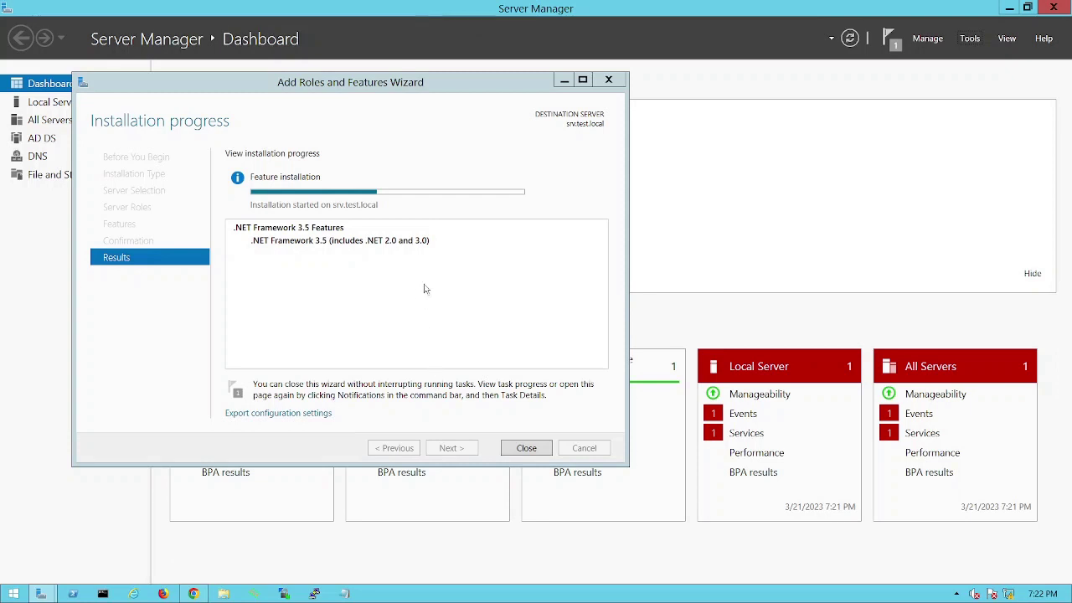
{"action": "left_click_drag", "start_coordinate": [388, 89], "coordinate": [585, 113]}
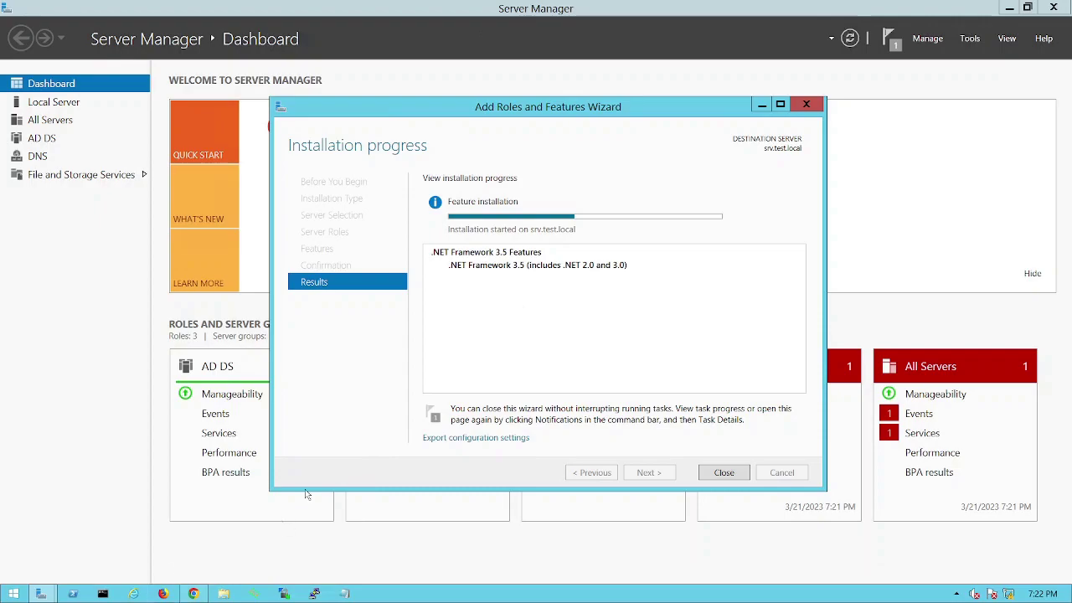
{"action": "left_click", "coordinate": [193, 593]}
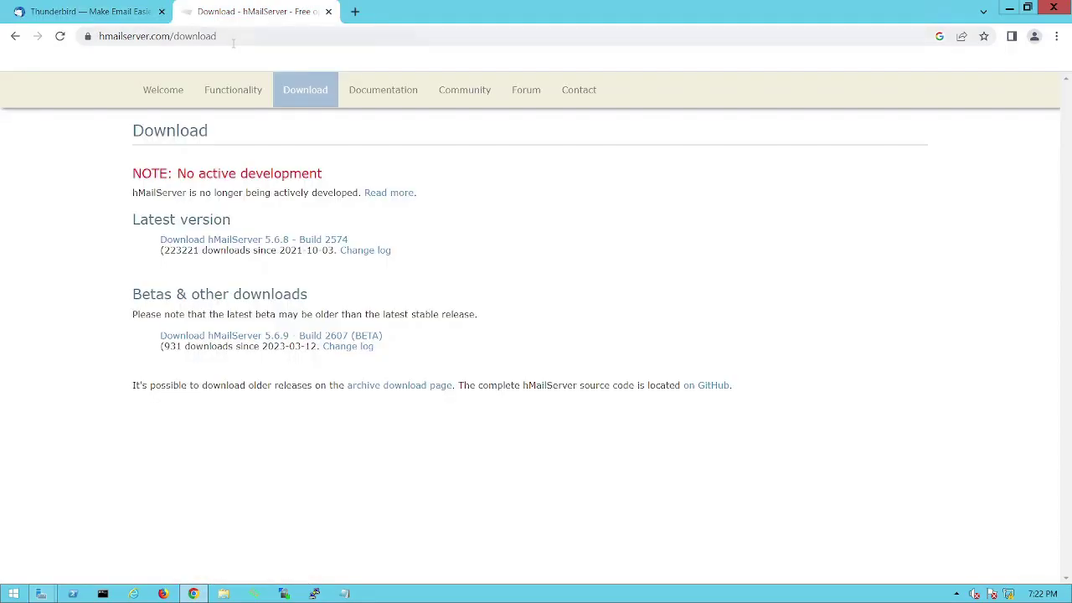
View the Download - hMailServer tab, then minimize Chrome
{"action": "left_click", "coordinate": [246, 11]}
{"action": "left_click", "coordinate": [1053, 7]}
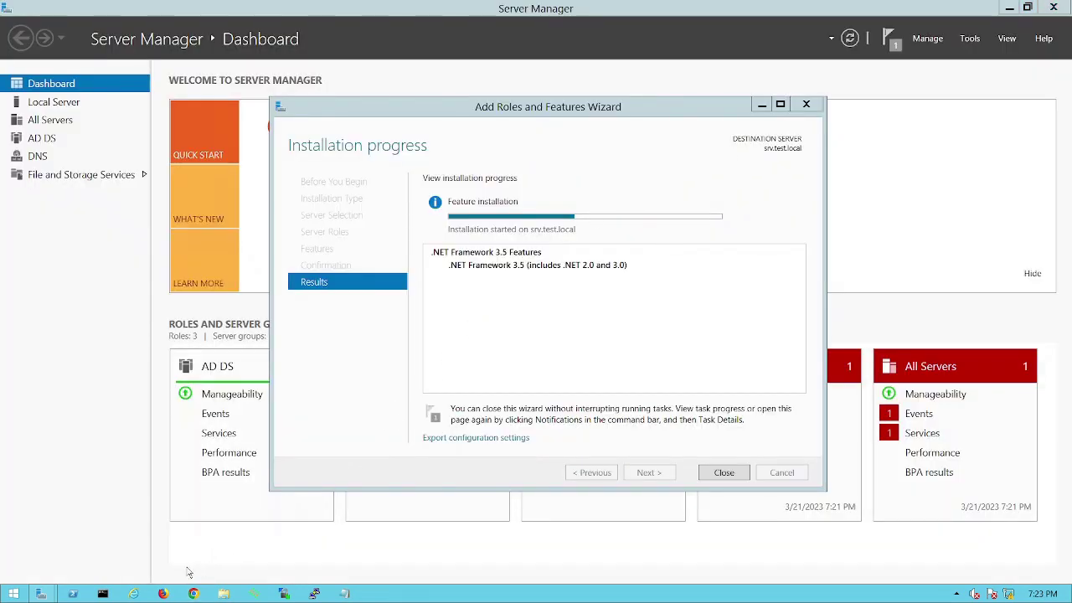
Close the completed .NET Framework 3.5 wizard, then exit Server Manager
{"action": "left_click", "coordinate": [39, 597]}
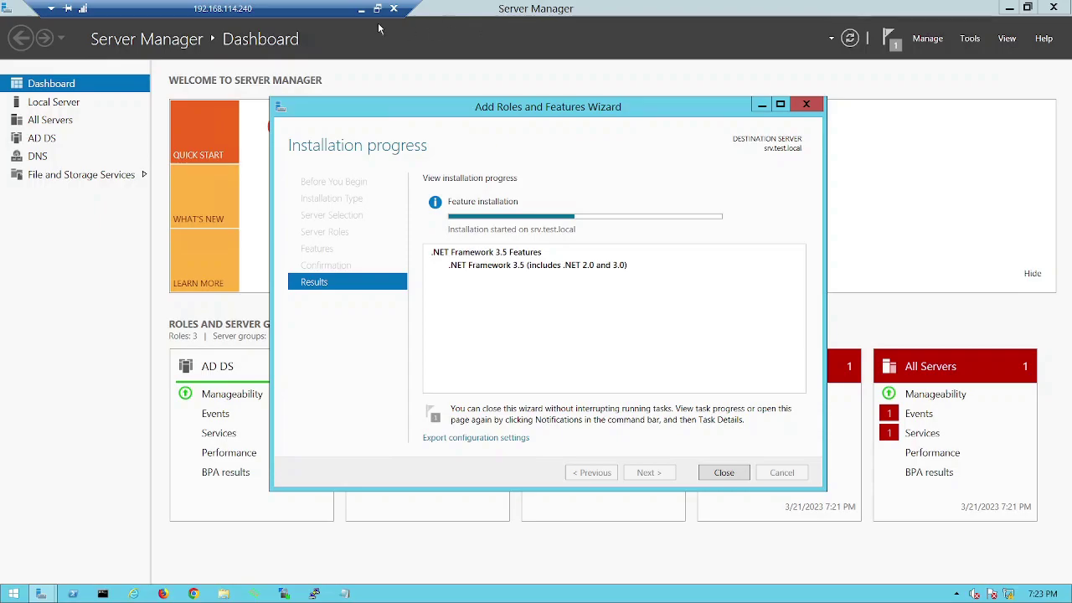
{"action": "left_click", "coordinate": [384, 10]}
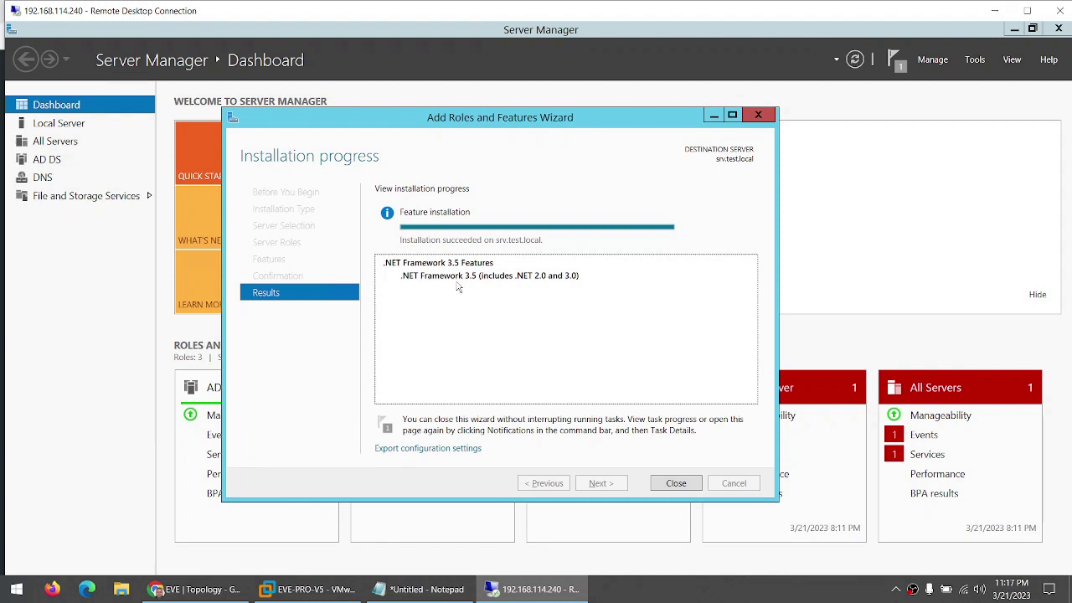
{"action": "left_click", "coordinate": [676, 484]}
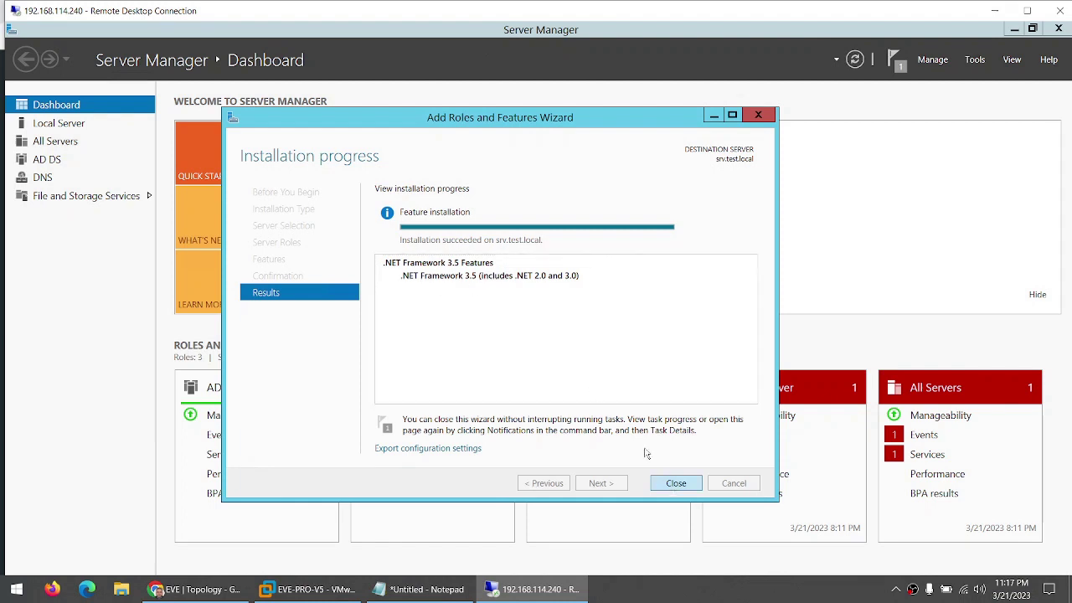
{"action": "double_click", "coordinate": [419, 11]}
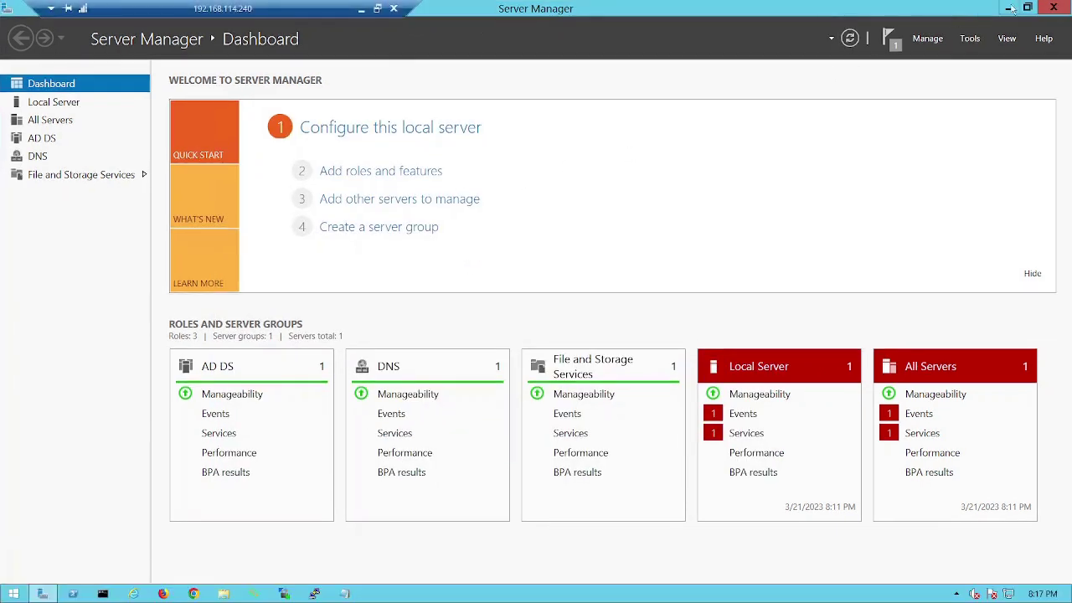
{"action": "left_click", "coordinate": [1058, 7]}
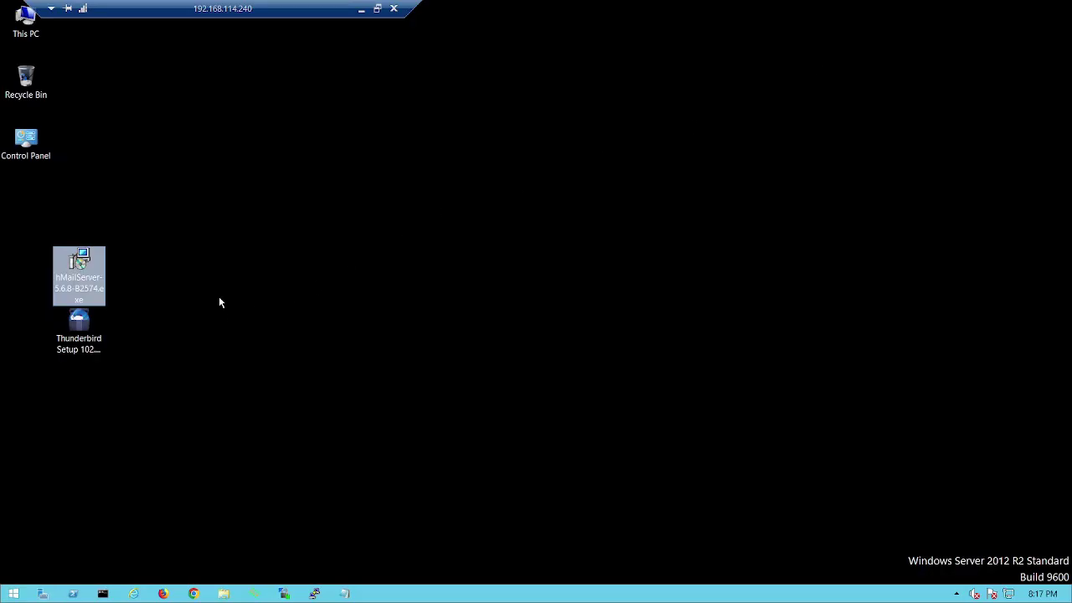
Run the hMailServer installer, accept the license, and keep the default location, components, database and folder
{"action": "double_click", "coordinate": [79, 279]}
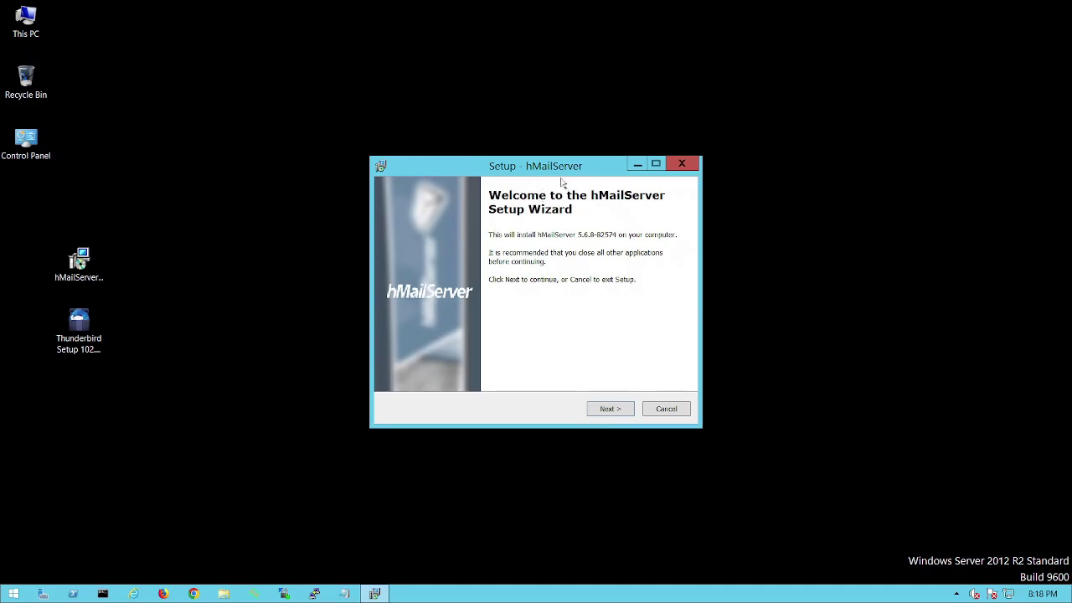
{"action": "left_click", "coordinate": [611, 410]}
{"action": "left_click", "coordinate": [430, 367]}
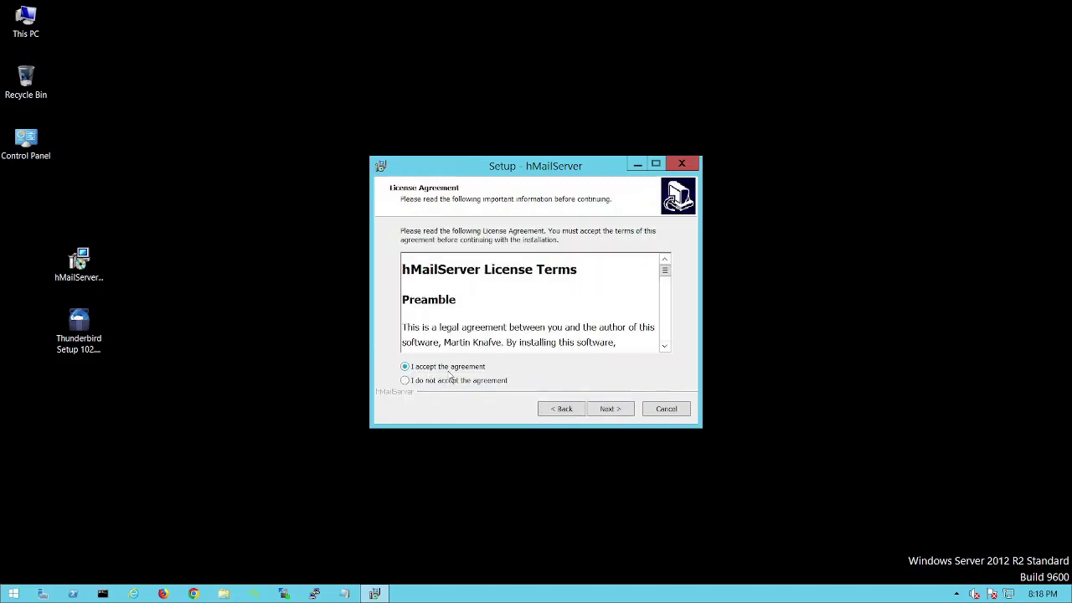
{"action": "left_click", "coordinate": [609, 412]}
{"action": "left_click", "coordinate": [611, 410]}
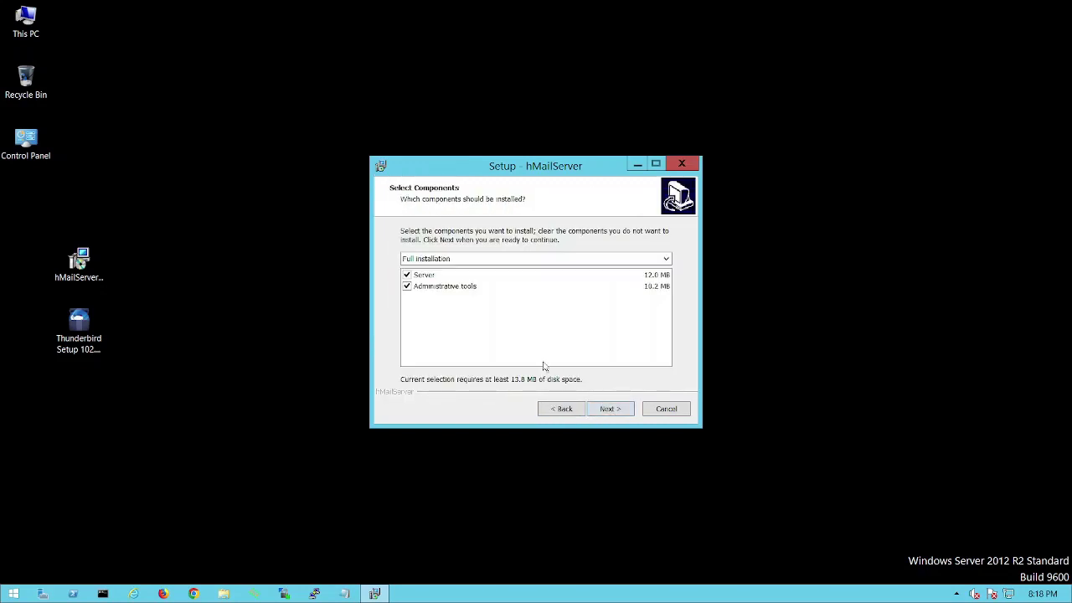
{"action": "left_click", "coordinate": [611, 410]}
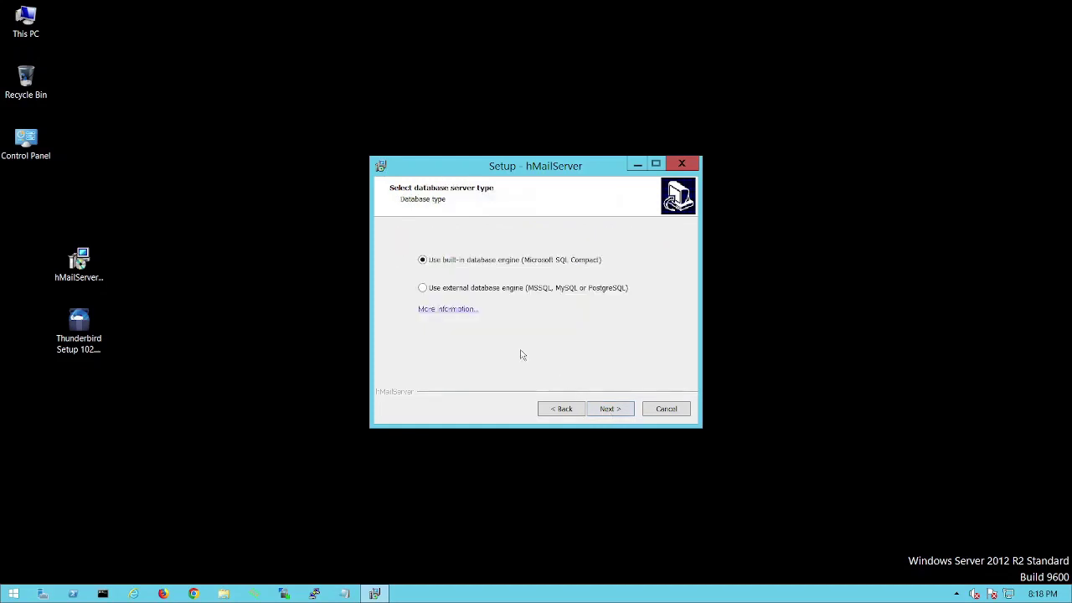
{"action": "left_click", "coordinate": [609, 410]}
{"action": "left_click", "coordinate": [609, 410]}
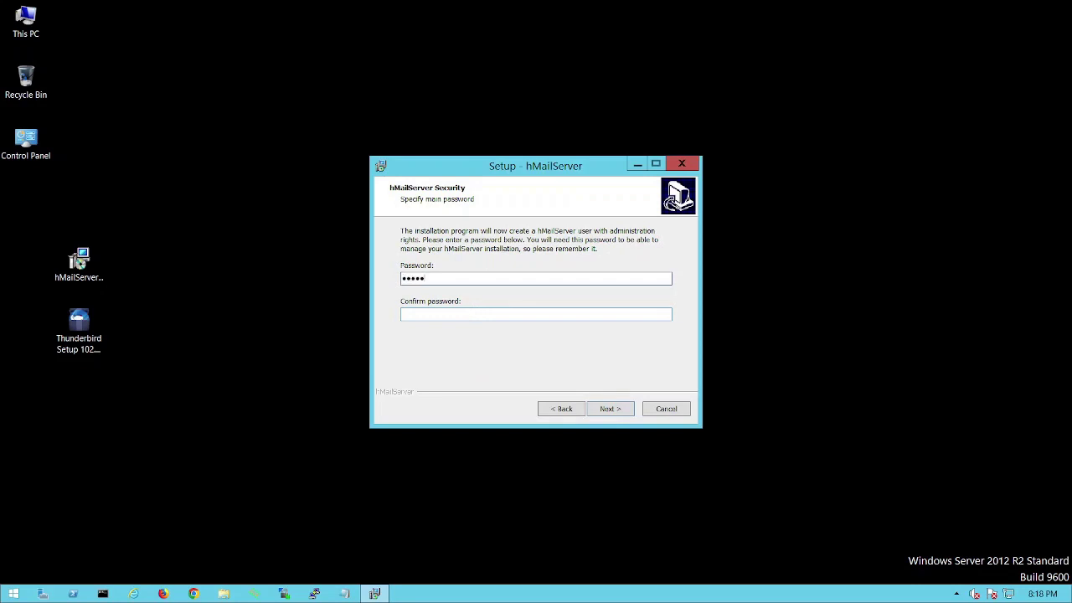
Set and confirm the admin password, install, and finish to the localhost connection
{"action": "left_click", "coordinate": [403, 314]}
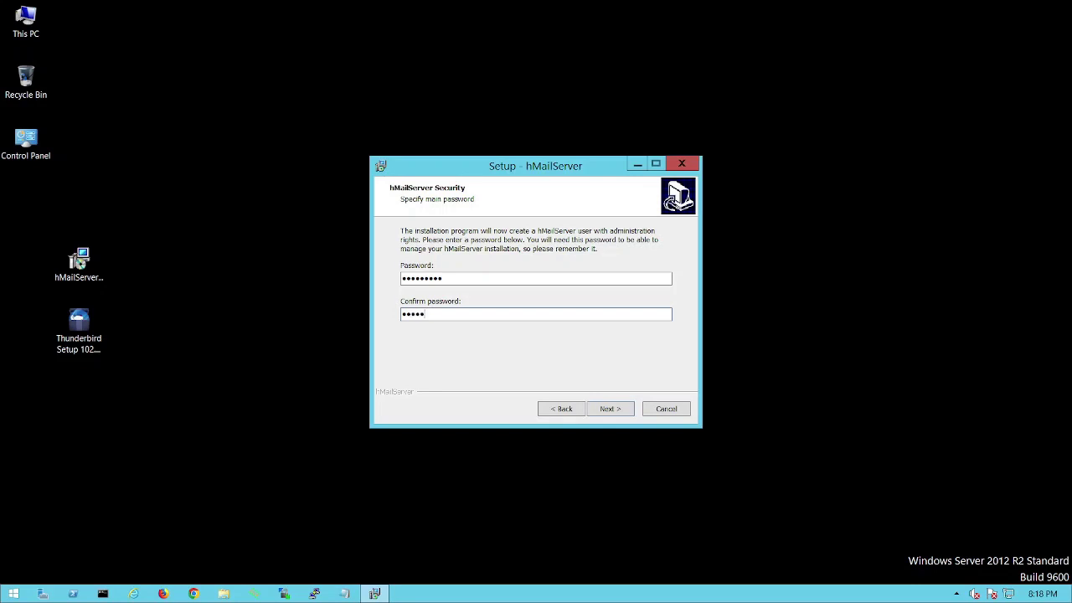
{"action": "left_click", "coordinate": [612, 410]}
{"action": "left_click", "coordinate": [621, 413]}
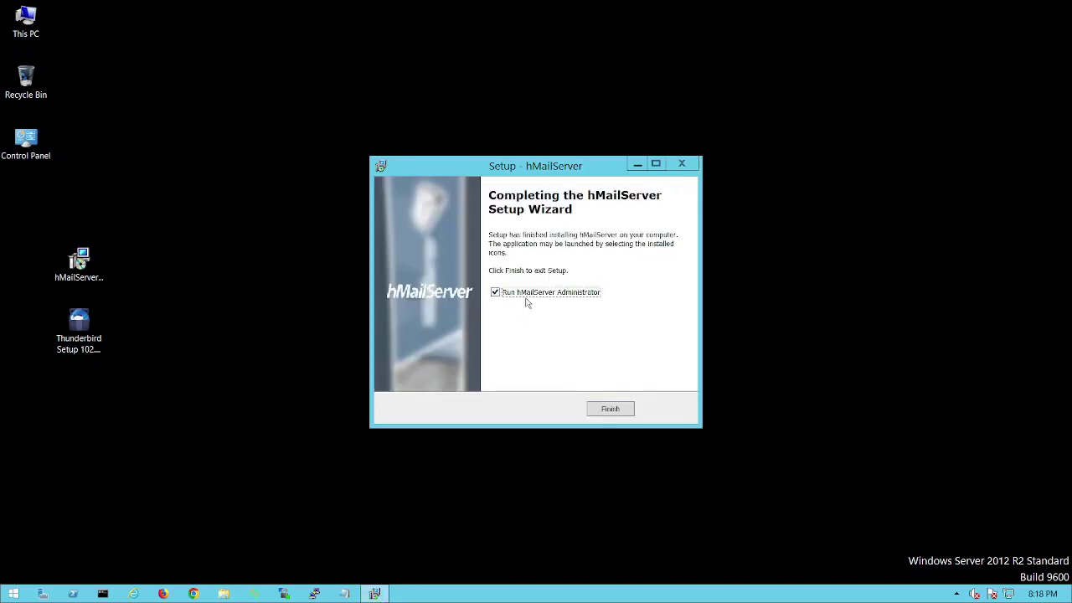
{"action": "left_click", "coordinate": [609, 411]}
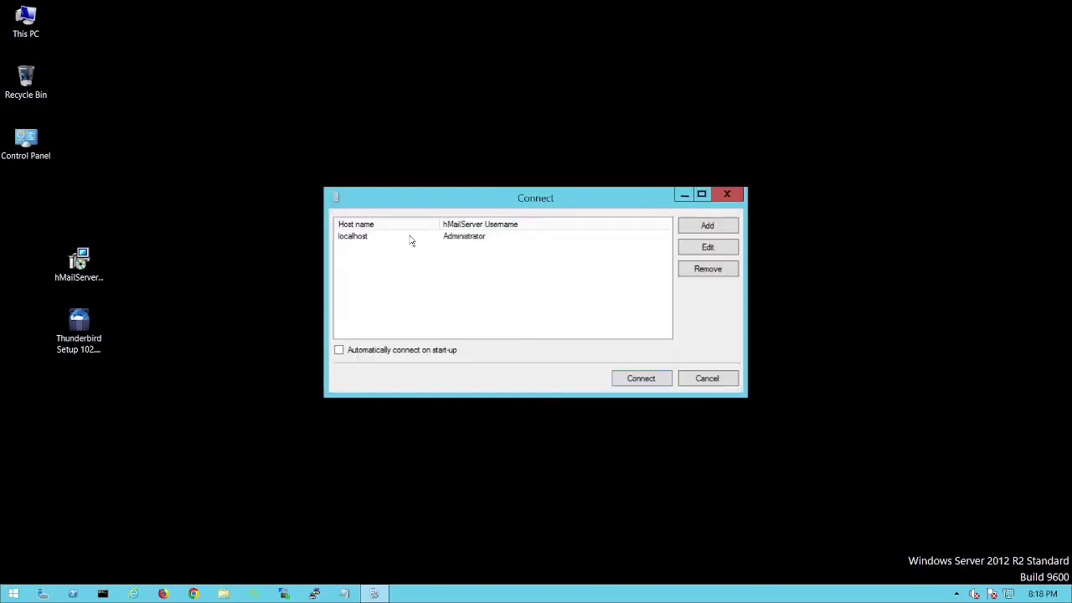
{"action": "left_click", "coordinate": [429, 238]}
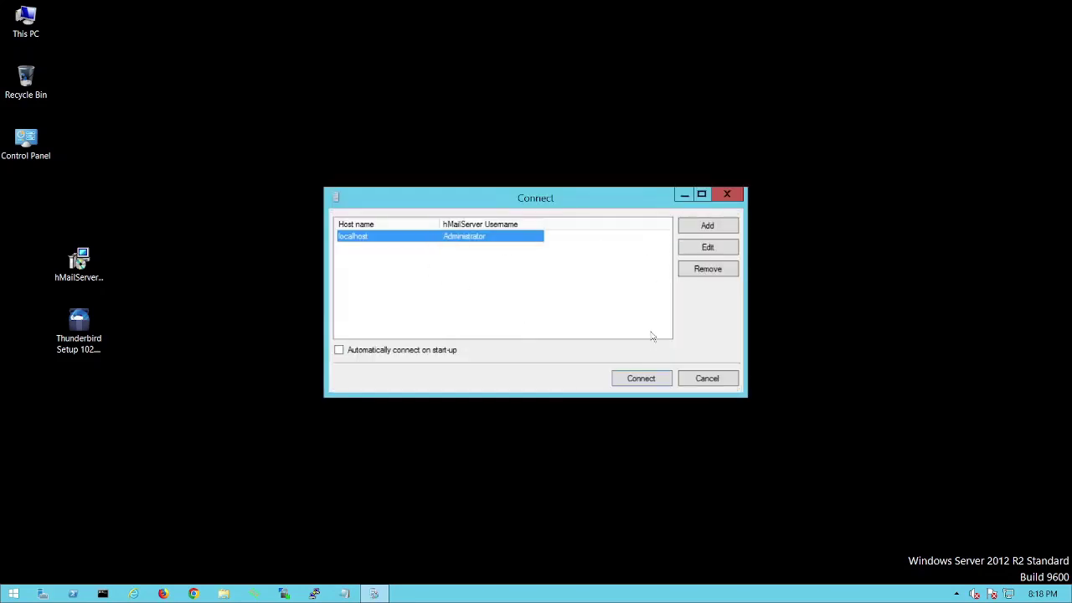
Connect to the localhost mail server with the admin password
{"action": "left_click", "coordinate": [641, 378]}
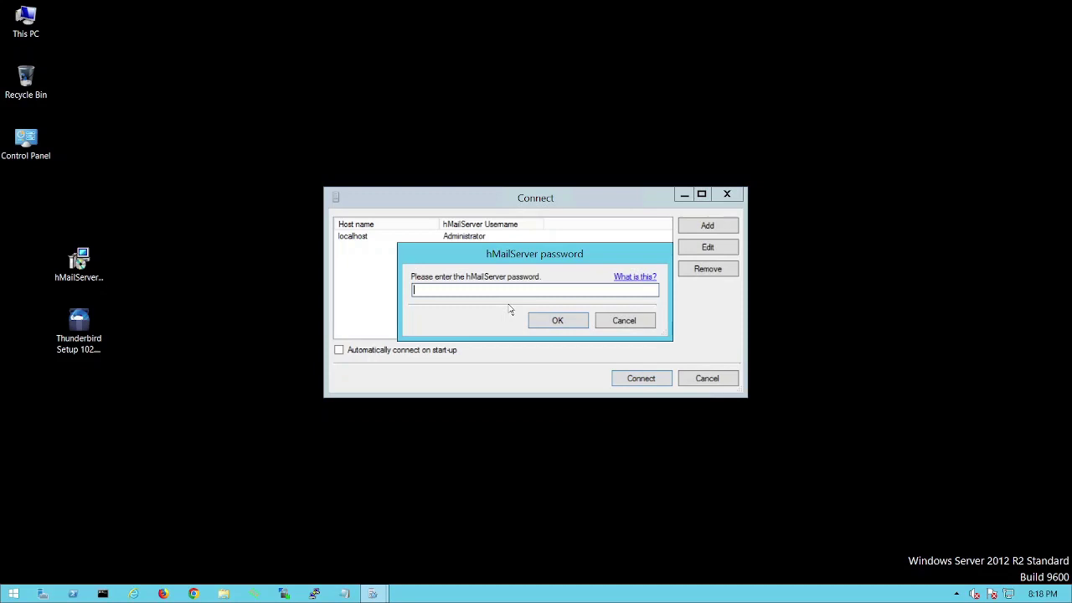
{"action": "left_click", "coordinate": [557, 323]}
{"action": "left_click_drag", "start_coordinate": [272, 16], "coordinate": [512, 60]}
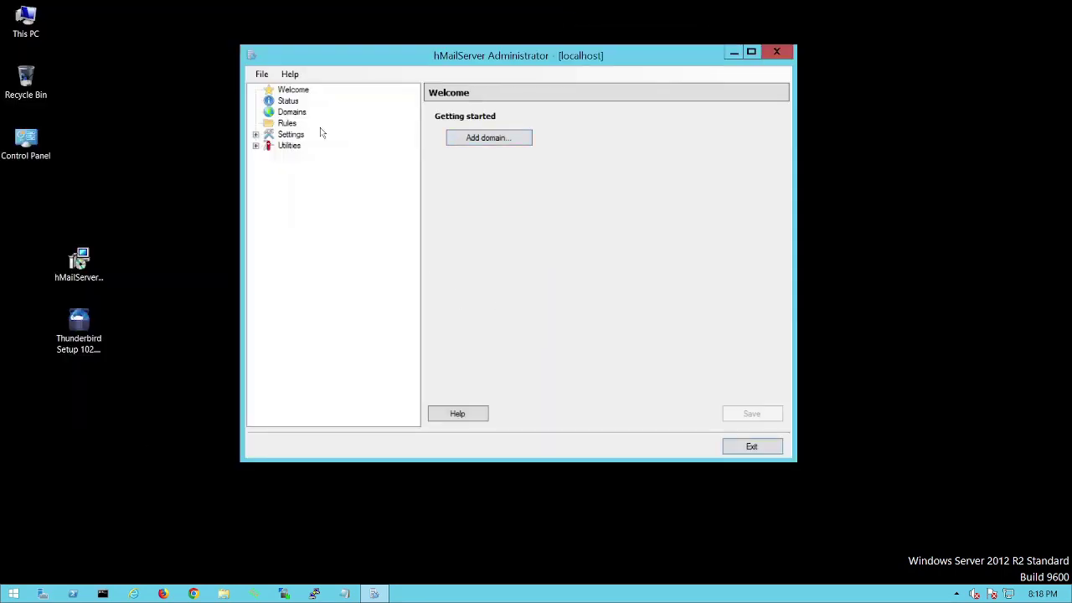
Add and save the domain test.local, then show its Accounts list
{"action": "left_click", "coordinate": [475, 141]}
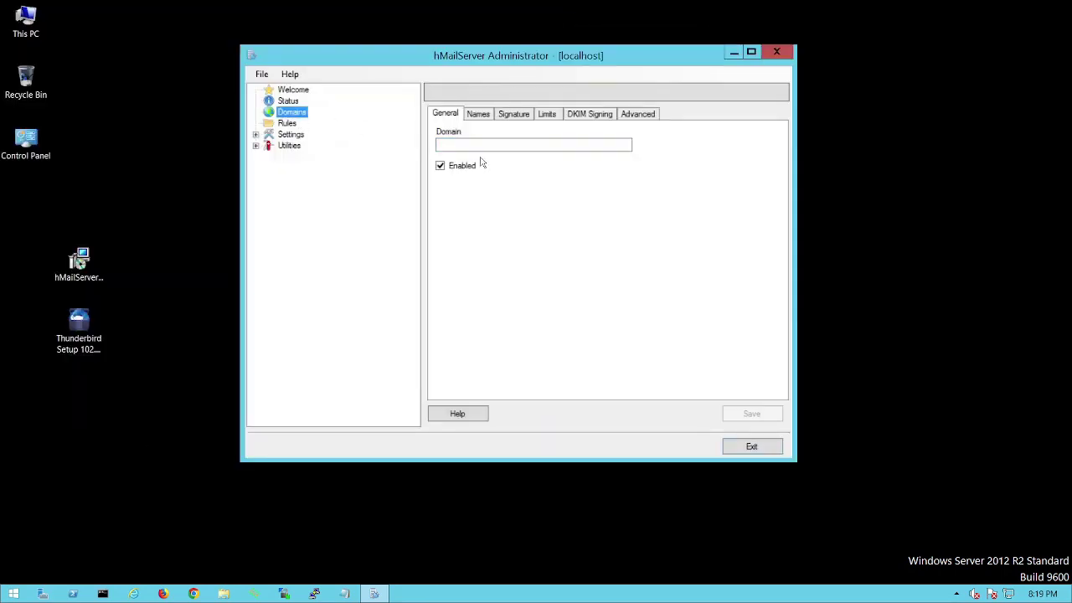
{"action": "left_click", "coordinate": [480, 148]}
{"action": "type", "text": "test.local"}
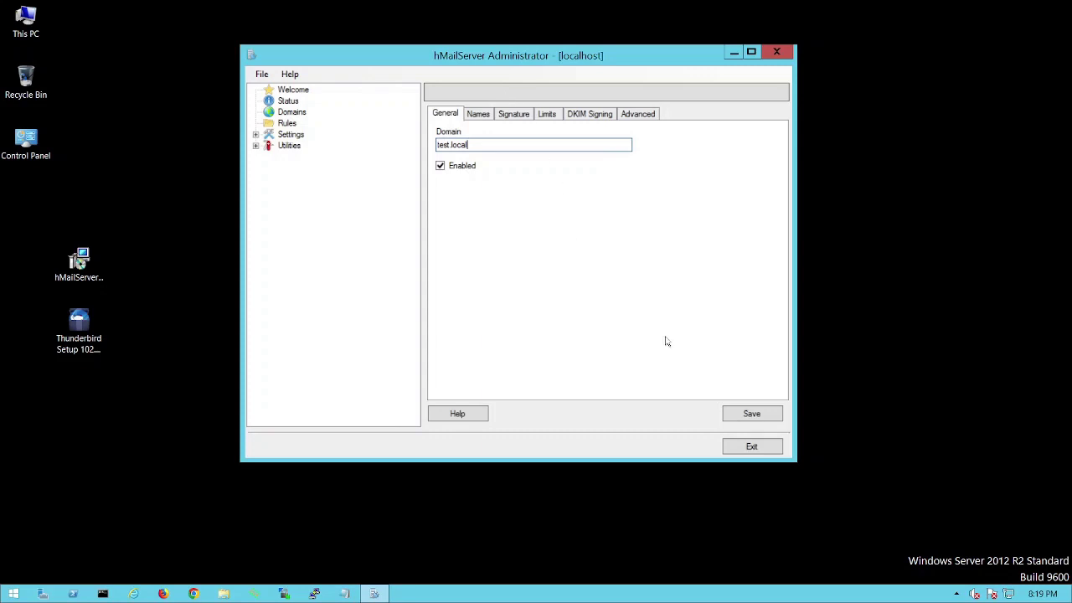
{"action": "left_click", "coordinate": [734, 411]}
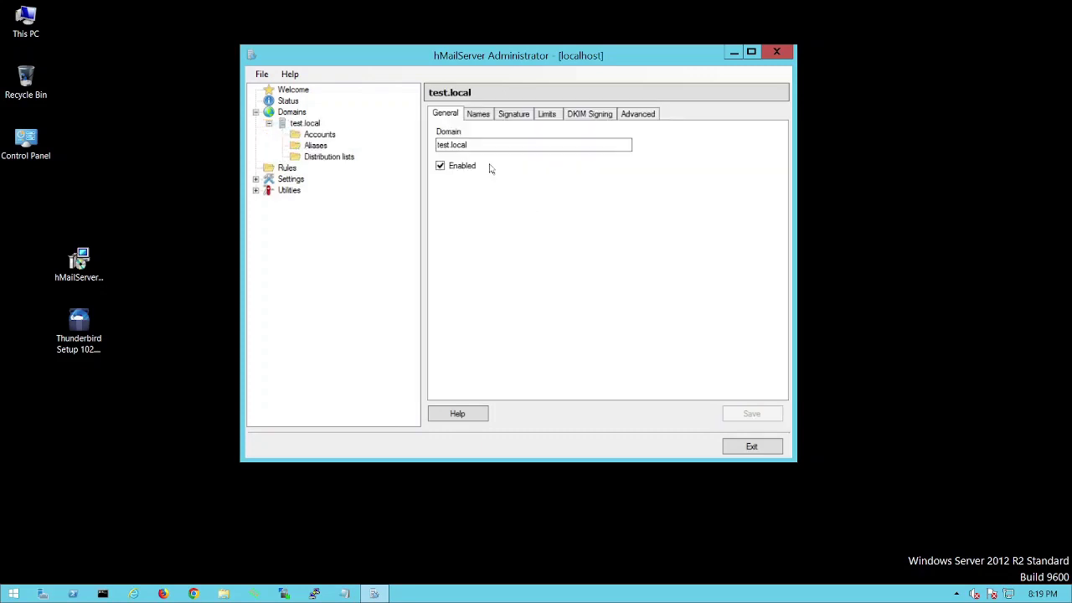
{"action": "left_click", "coordinate": [312, 126]}
{"action": "left_click", "coordinate": [320, 135]}
Add the admin mailbox to test.local with a password, accepting the weak-password warning
{"action": "left_click", "coordinate": [729, 128]}
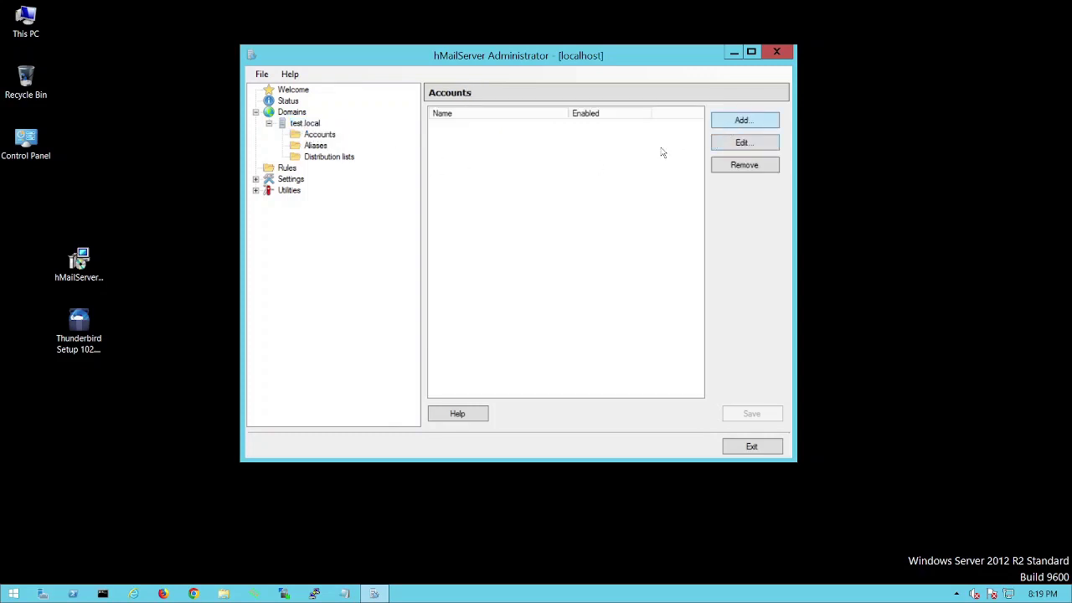
{"action": "left_click", "coordinate": [478, 144]}
{"action": "type", "text": "admin"}
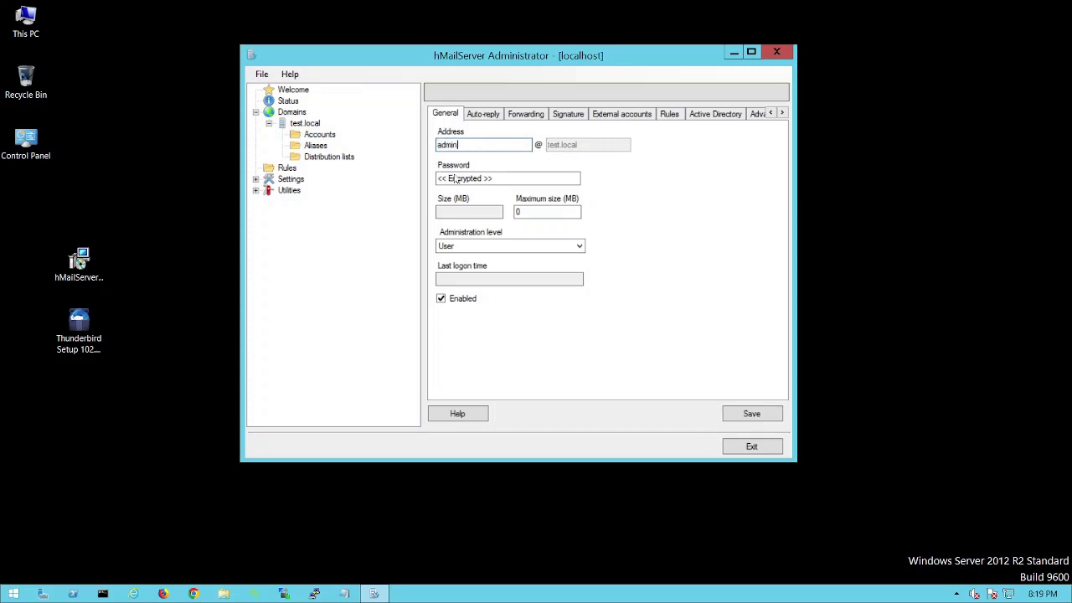
{"action": "left_click", "coordinate": [456, 179]}
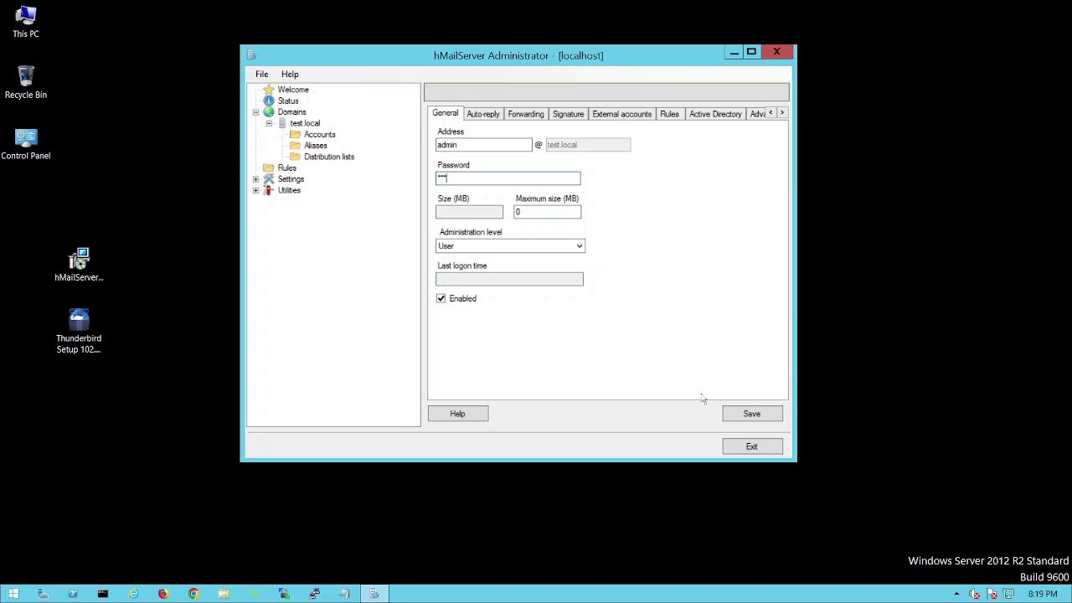
{"action": "left_click", "coordinate": [750, 415]}
{"action": "left_click", "coordinate": [570, 344]}
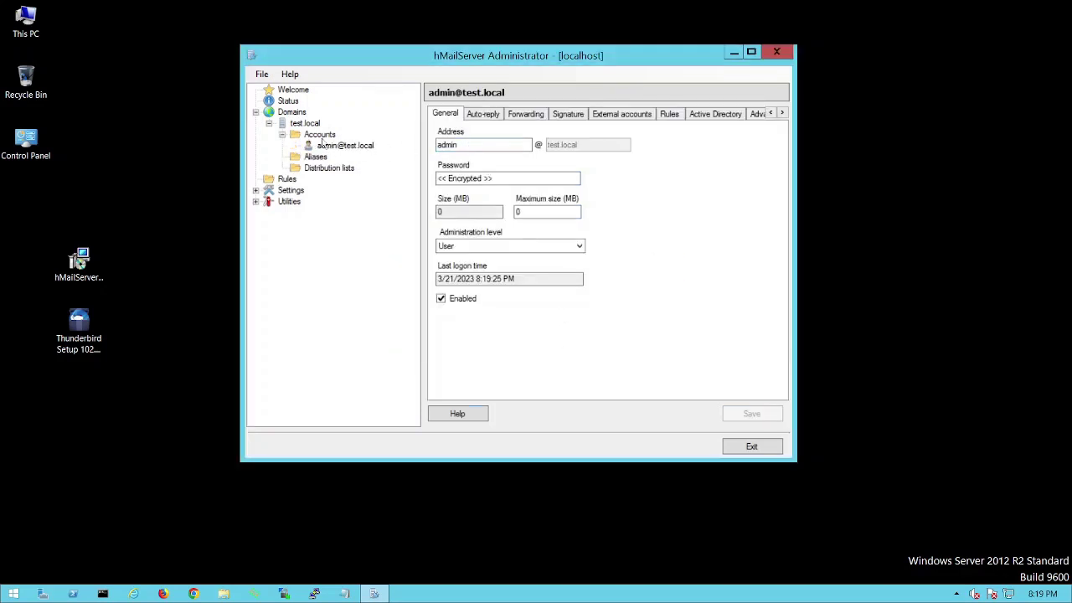
{"action": "left_click", "coordinate": [320, 135]}
Add a second user mailbox with a password, then close hMailServer Administrator
{"action": "left_click", "coordinate": [737, 122]}
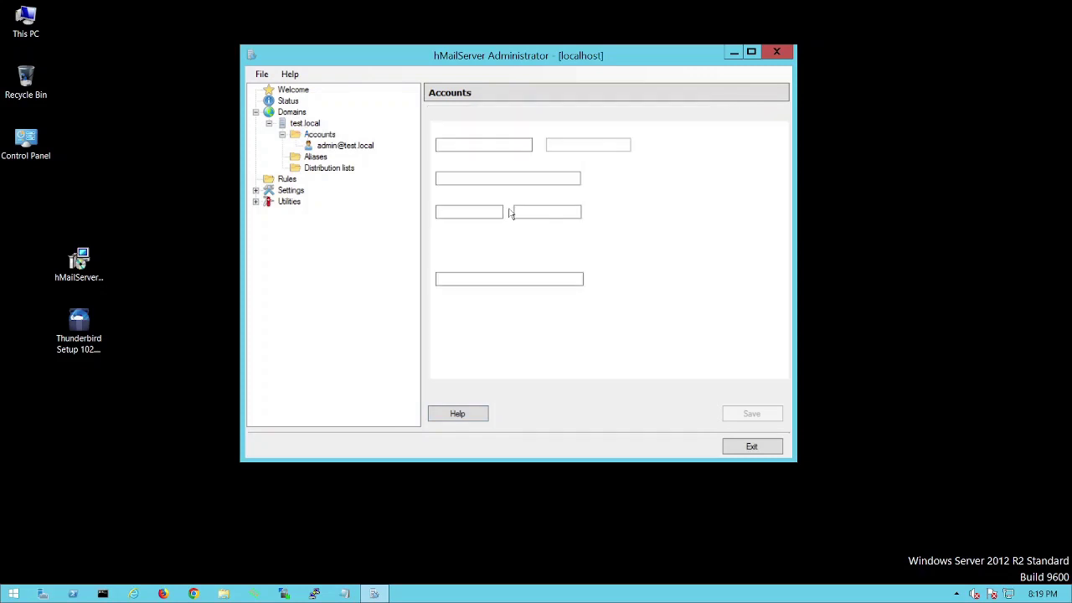
{"action": "left_click", "coordinate": [487, 145]}
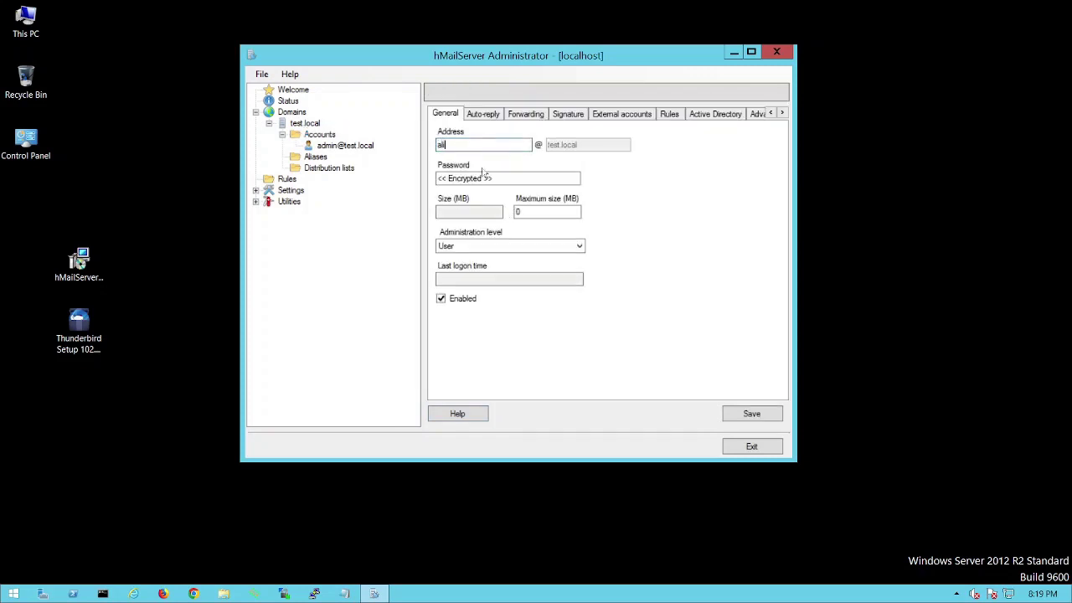
{"action": "left_click", "coordinate": [504, 179]}
{"action": "left_click", "coordinate": [743, 414]}
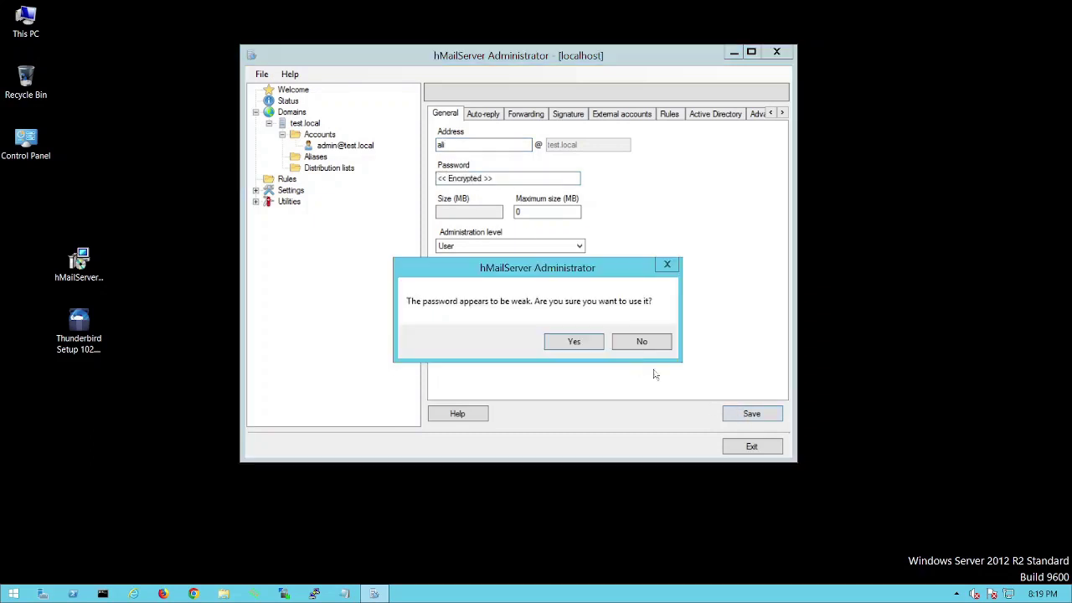
{"action": "left_click", "coordinate": [576, 342]}
{"action": "left_click", "coordinate": [327, 135]}
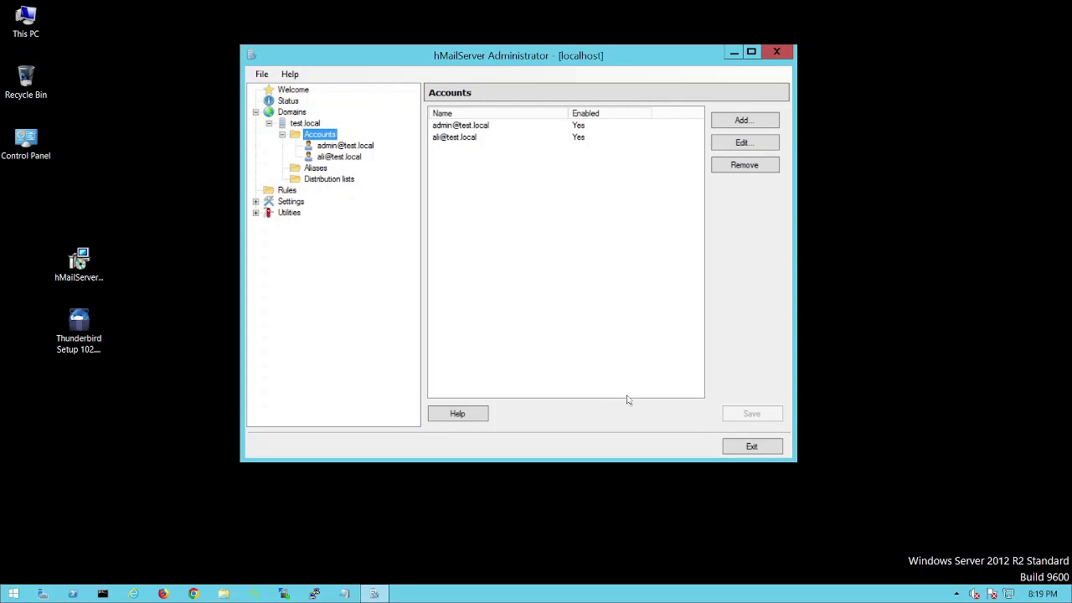
{"action": "left_click", "coordinate": [776, 51]}
Install Thunderbird with the Standard setup type and launch it on finish
{"action": "double_click", "coordinate": [70, 335]}
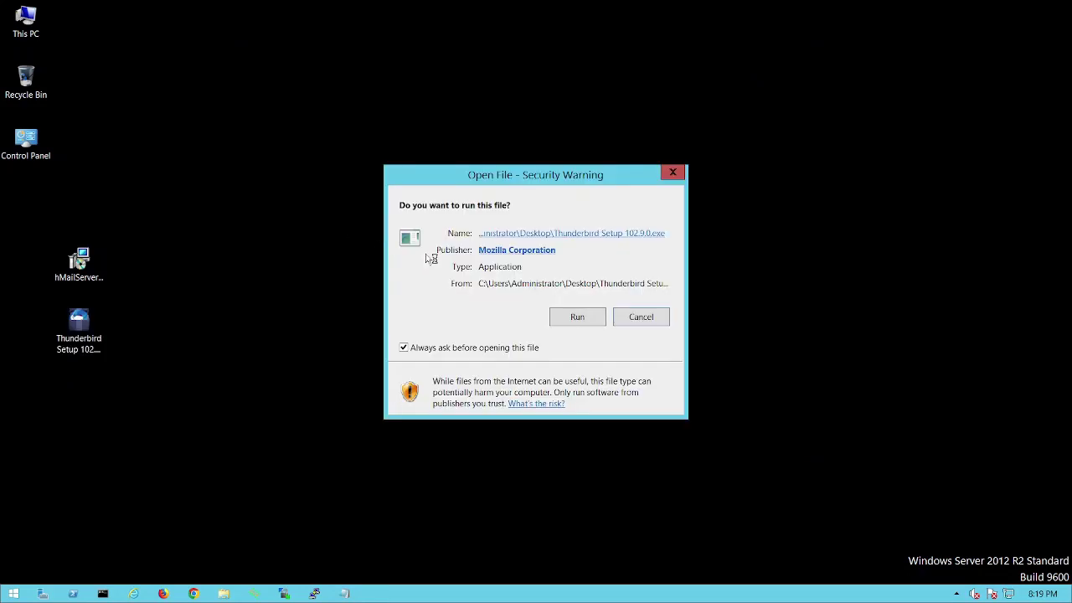
{"action": "left_click", "coordinate": [563, 320]}
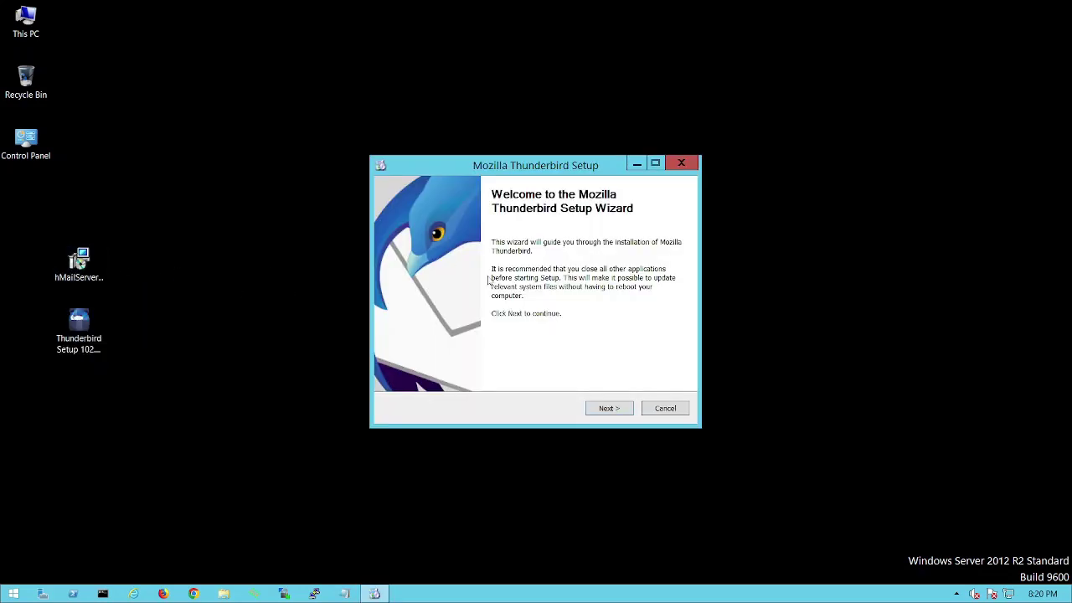
{"action": "left_click", "coordinate": [611, 411]}
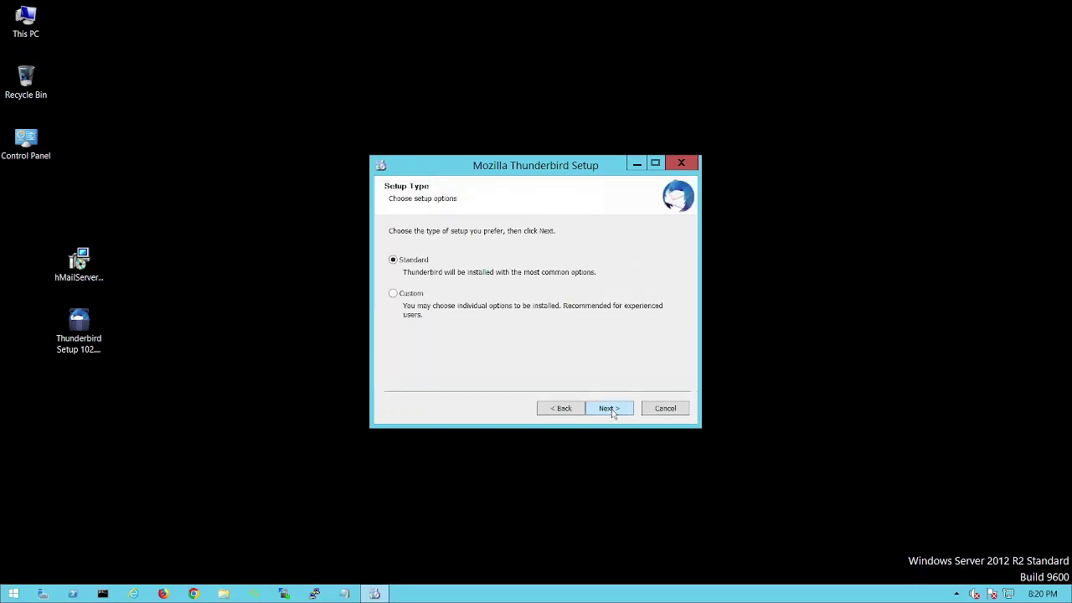
{"action": "left_click", "coordinate": [613, 410]}
{"action": "left_click", "coordinate": [610, 410]}
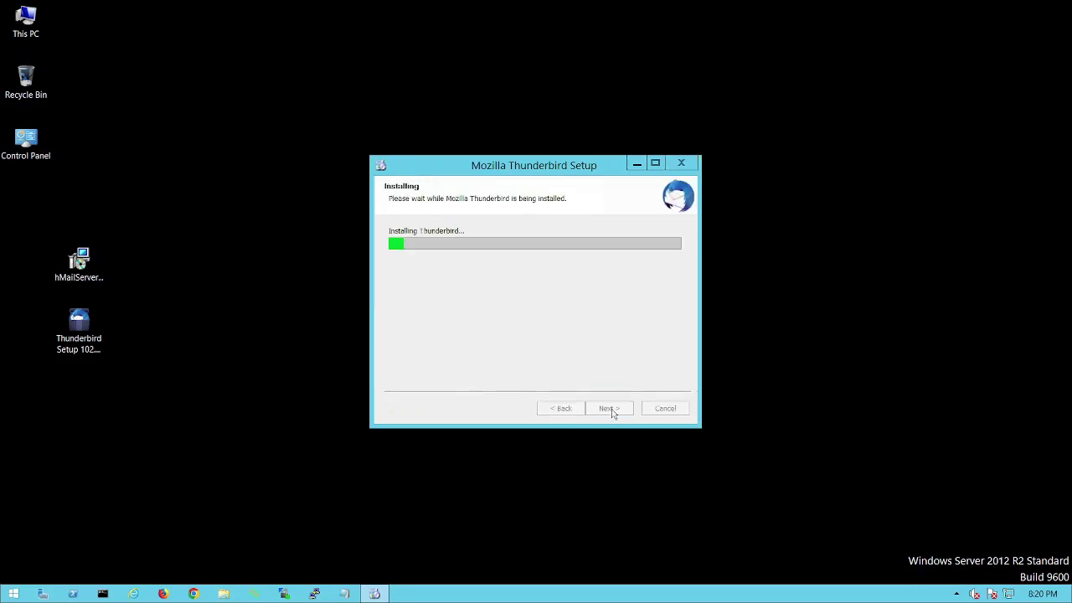
{"action": "left_click_drag", "start_coordinate": [477, 167], "coordinate": [394, 122]}
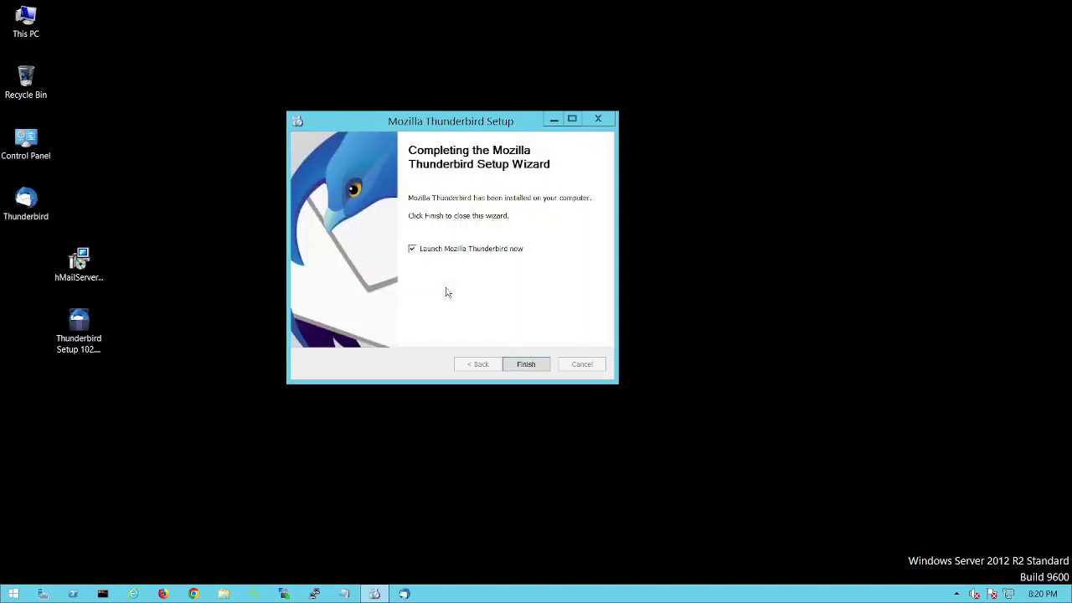
{"action": "left_click", "coordinate": [524, 364]}
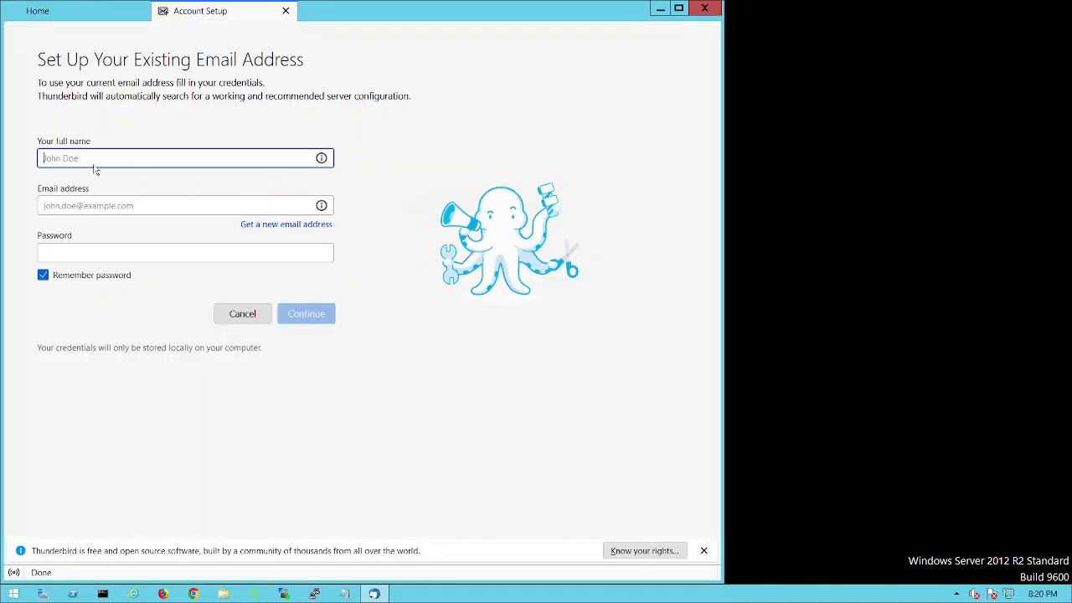
Enter name admin, the admin mailbox address and its password, then choose manual configuration
{"action": "type", "text": "admin"}
{"action": "left_click", "coordinate": [73, 206]}
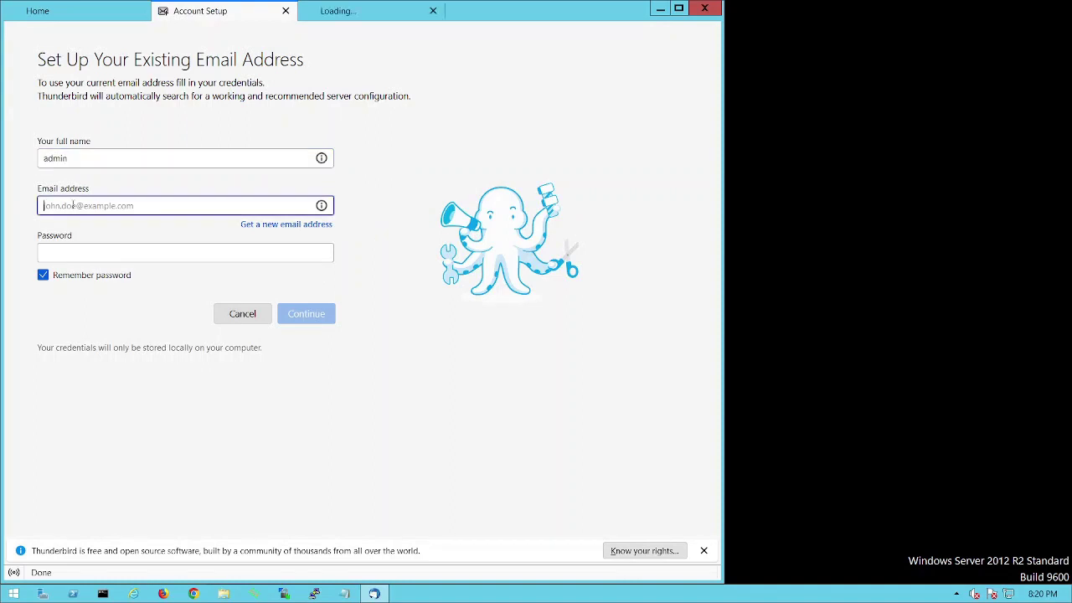
{"action": "type", "text": "admin"}
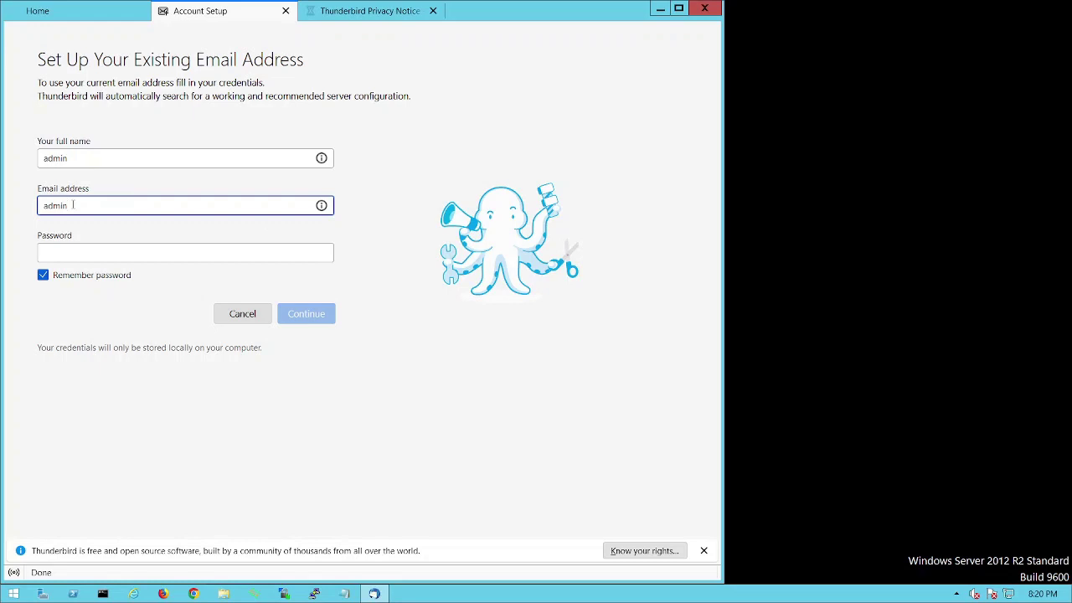
{"action": "type", "text": "@test.local"}
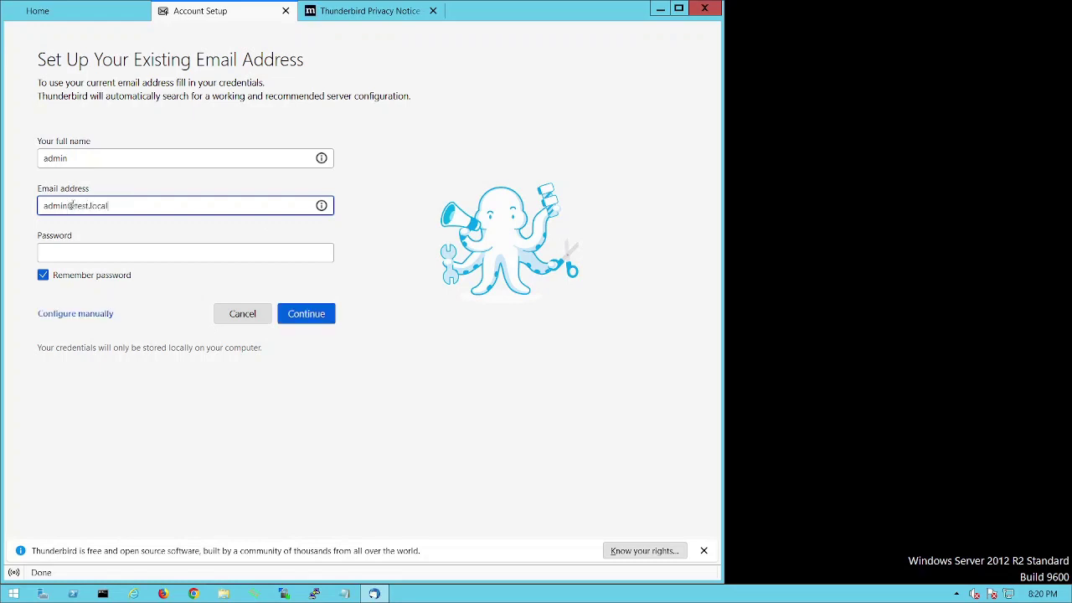
{"action": "left_click", "coordinate": [70, 248]}
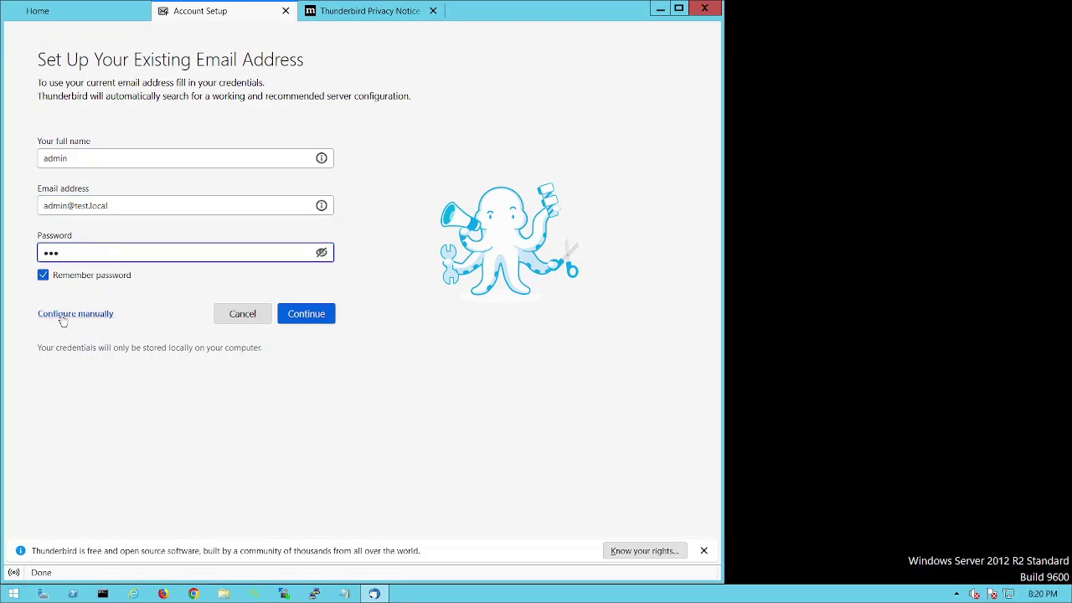
{"action": "left_click", "coordinate": [62, 316]}
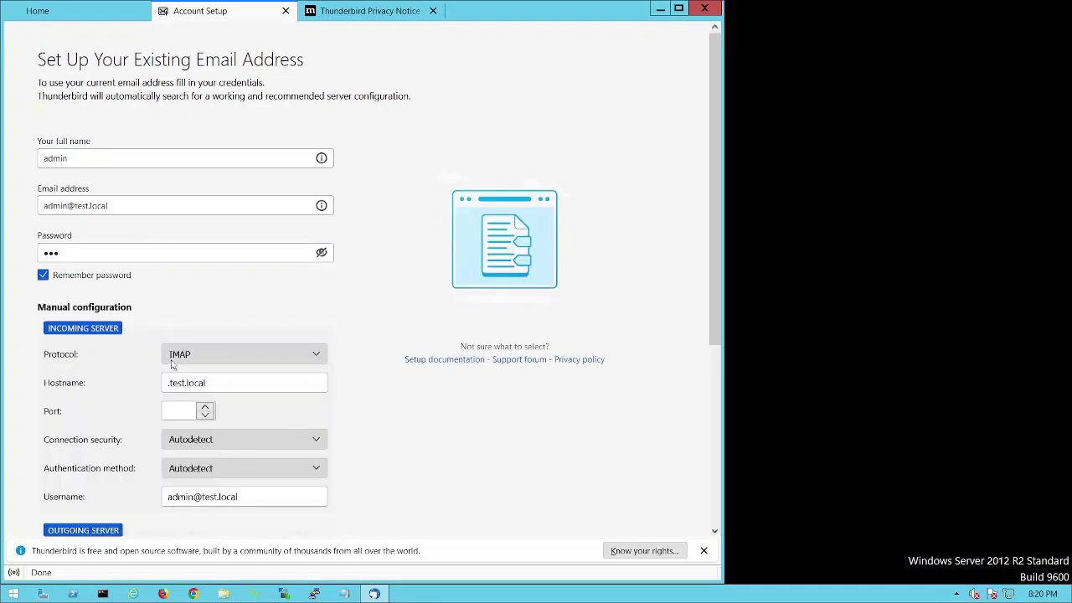
Set the incoming server to imap.test.local on port 143
{"action": "left_click", "coordinate": [168, 383]}
{"action": "type", "text": "imap"}
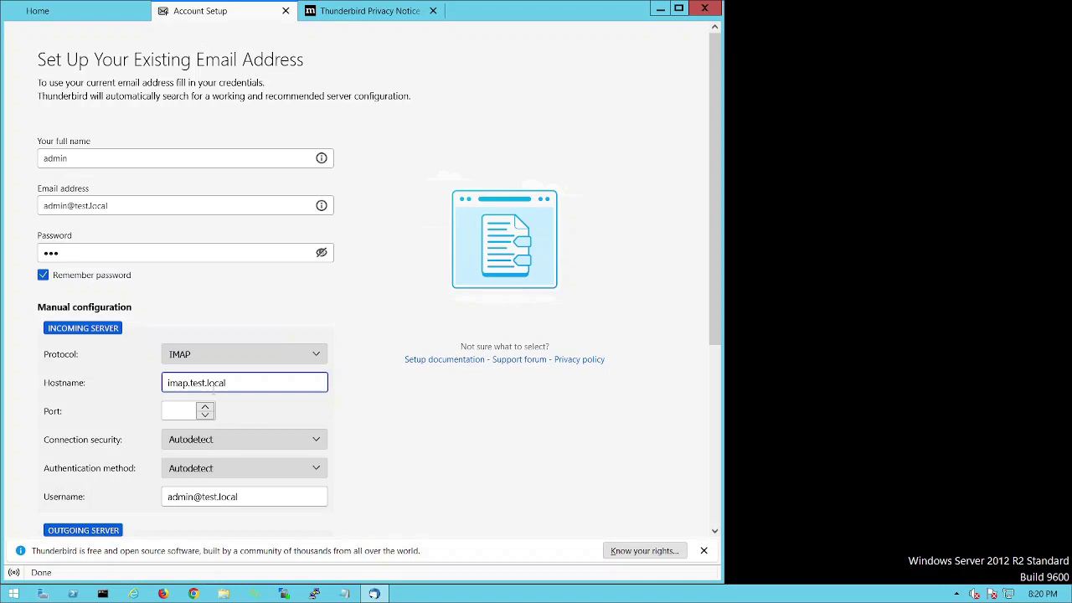
{"action": "left_click", "coordinate": [187, 410]}
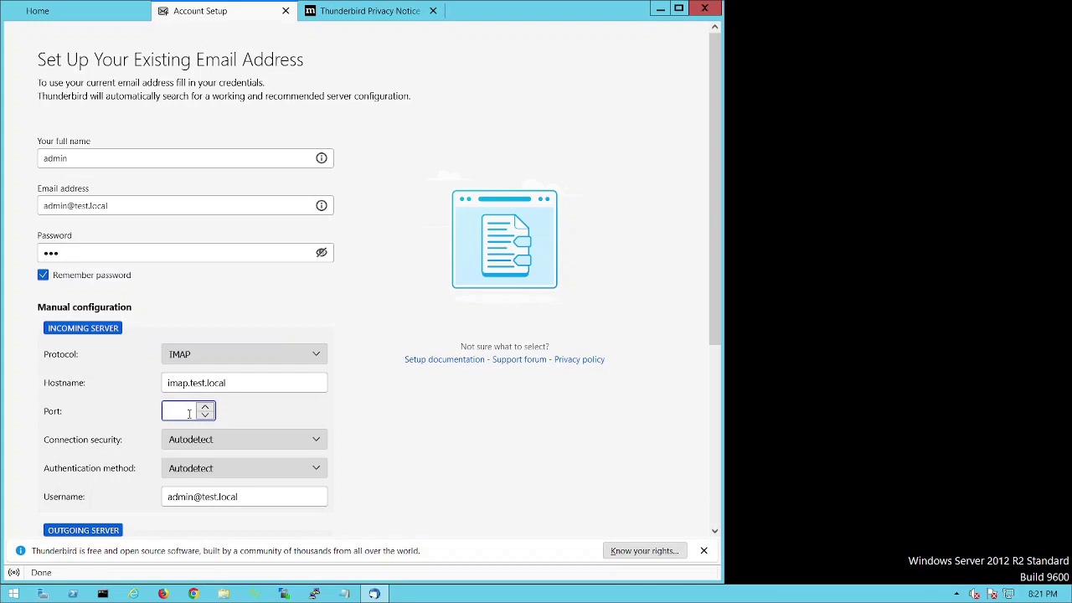
{"action": "type", "text": "143"}
Set the outgoing server to smtp.test.local on port 25
{"action": "left_click_drag", "start_coordinate": [713, 282], "coordinate": [716, 447]}
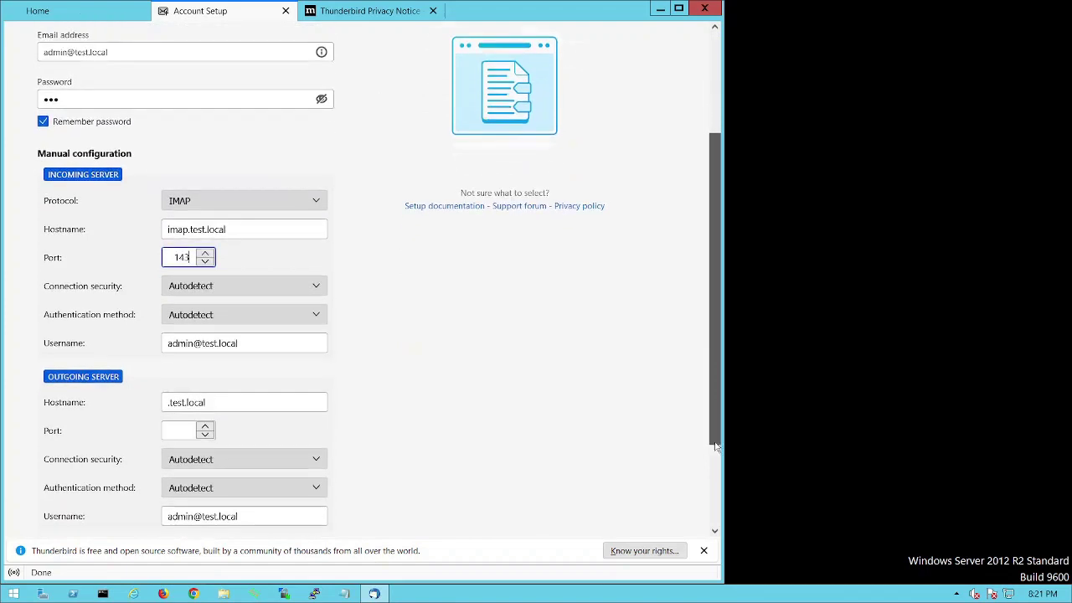
{"action": "scroll", "coordinate": [402, 425], "scroll_direction": "down", "scroll_amount": 3}
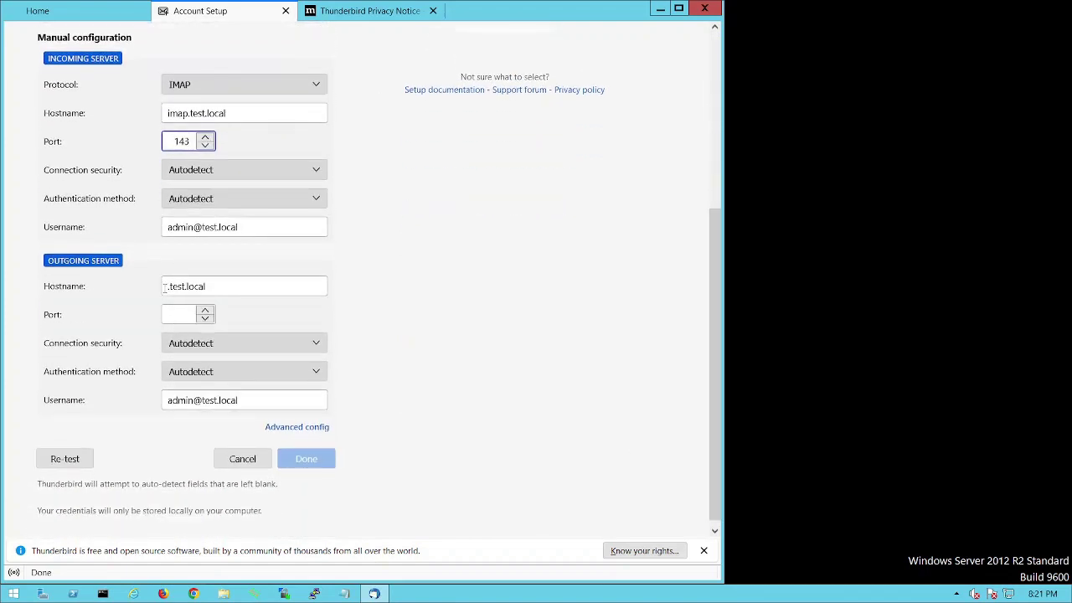
{"action": "left_click", "coordinate": [165, 287]}
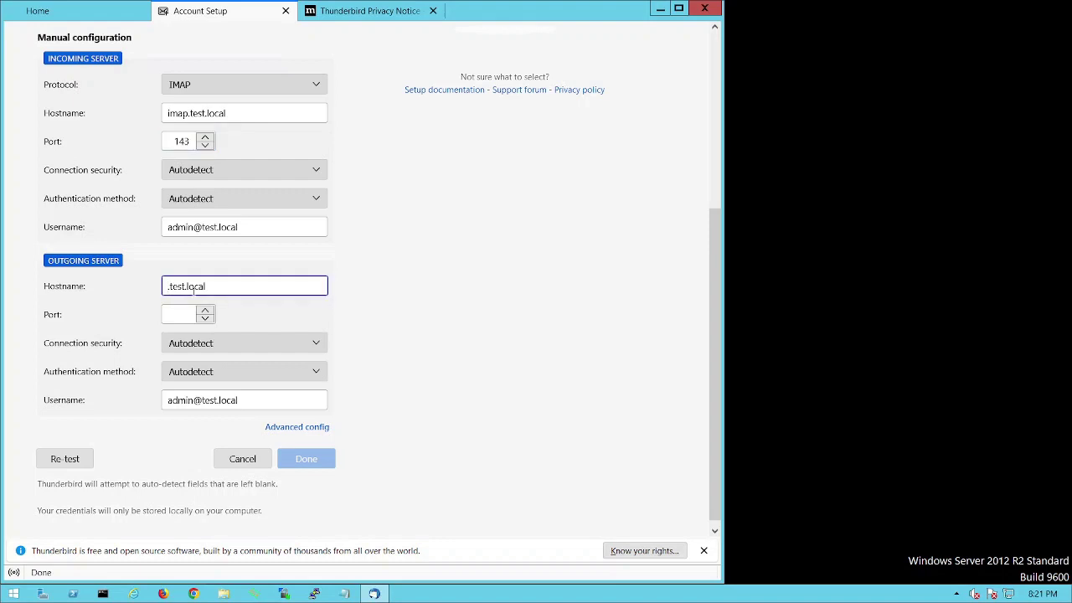
{"action": "type", "text": "smtp"}
{"action": "left_click", "coordinate": [180, 314]}
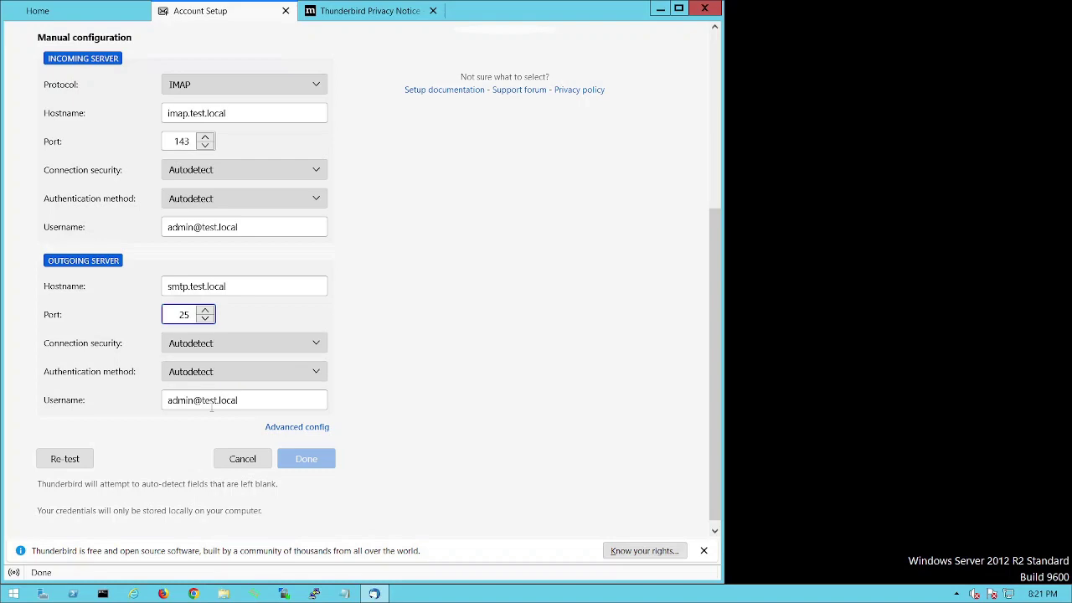
{"action": "scroll", "coordinate": [331, 250], "scroll_direction": "up", "scroll_amount": 3}
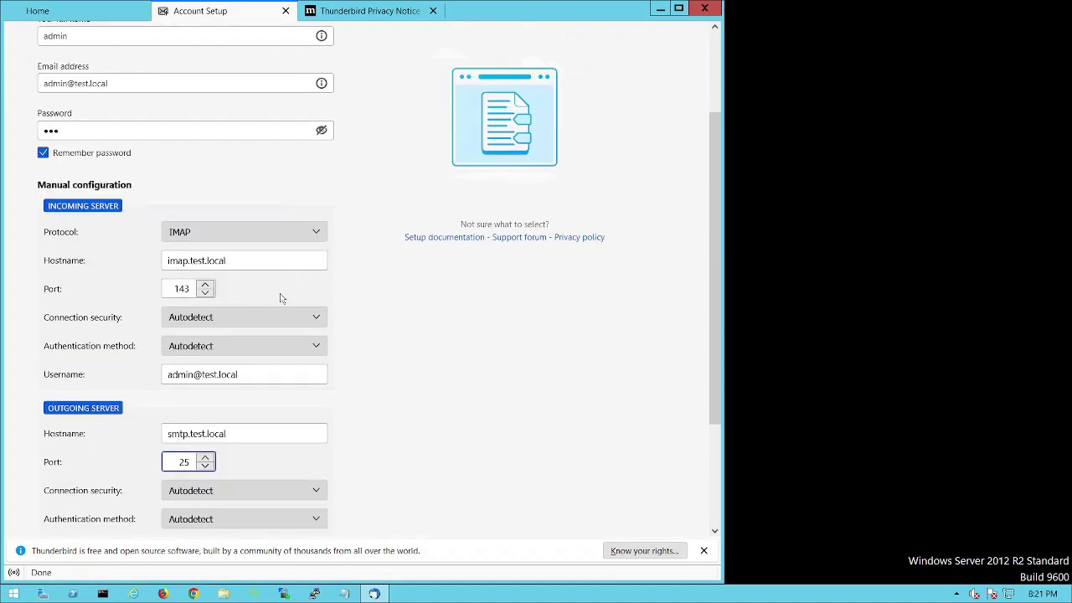
{"action": "scroll", "coordinate": [362, 408], "scroll_direction": "down", "scroll_amount": 3}
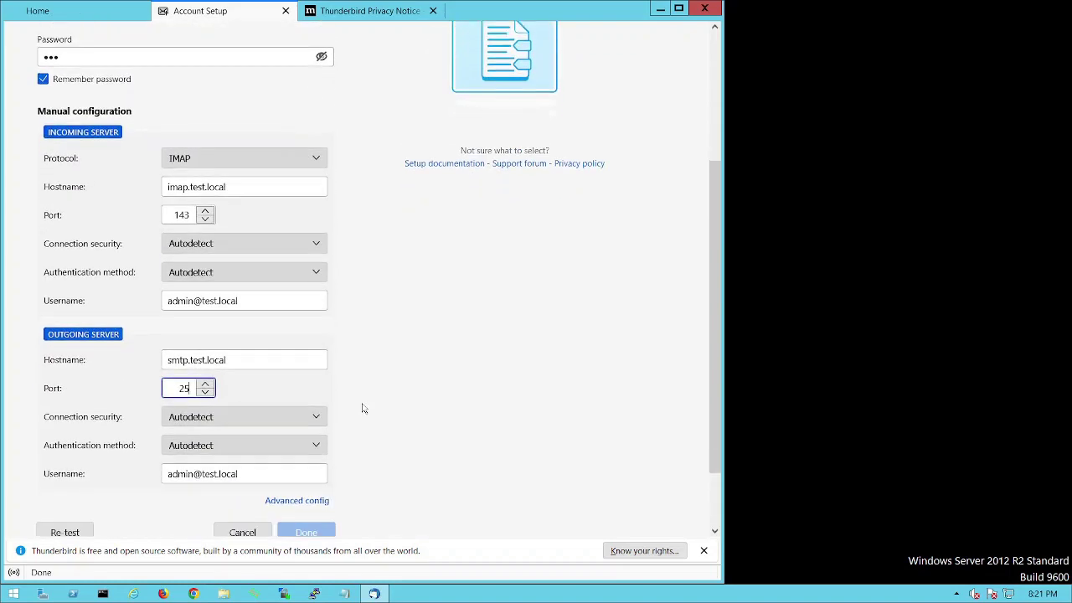
Re-test, accept the unencrypted-server risk to create the admin account, then dismiss the privacy notice
{"action": "left_click", "coordinate": [56, 452]}
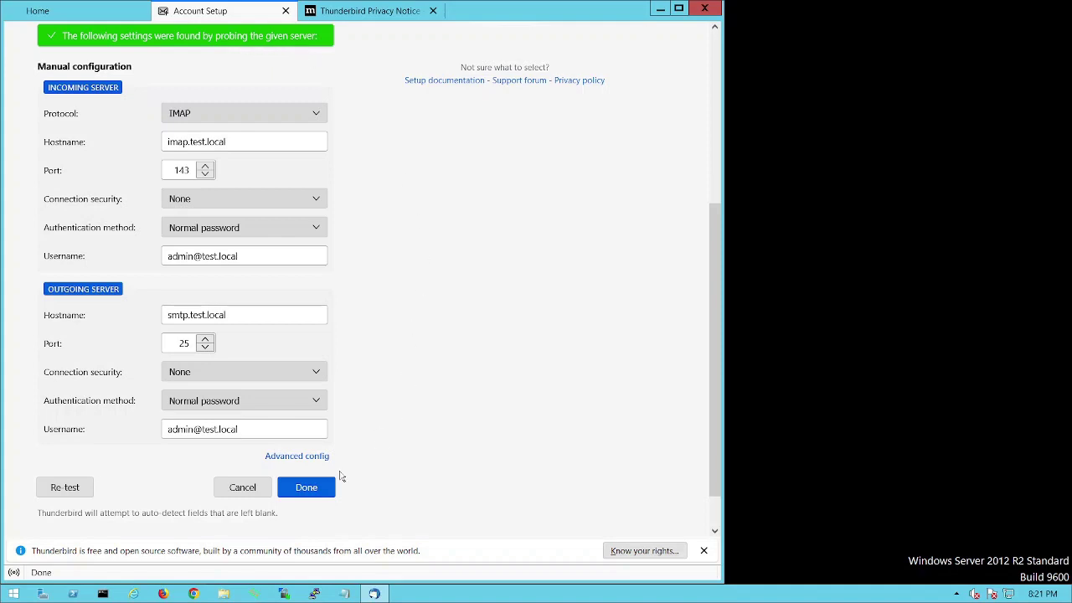
{"action": "left_click", "coordinate": [315, 491]}
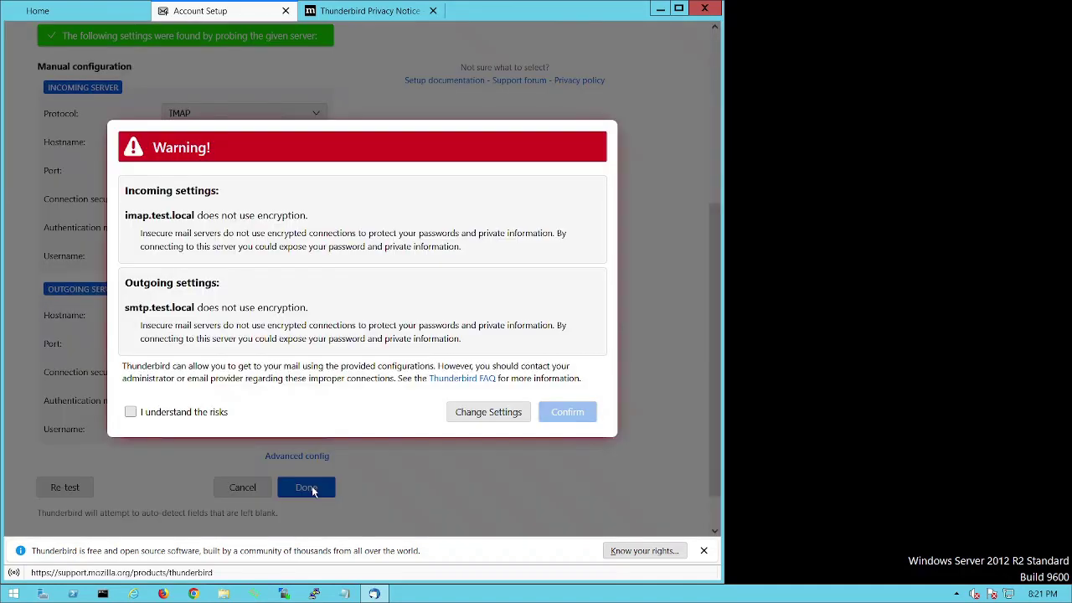
{"action": "left_click", "coordinate": [131, 412]}
{"action": "left_click", "coordinate": [558, 417]}
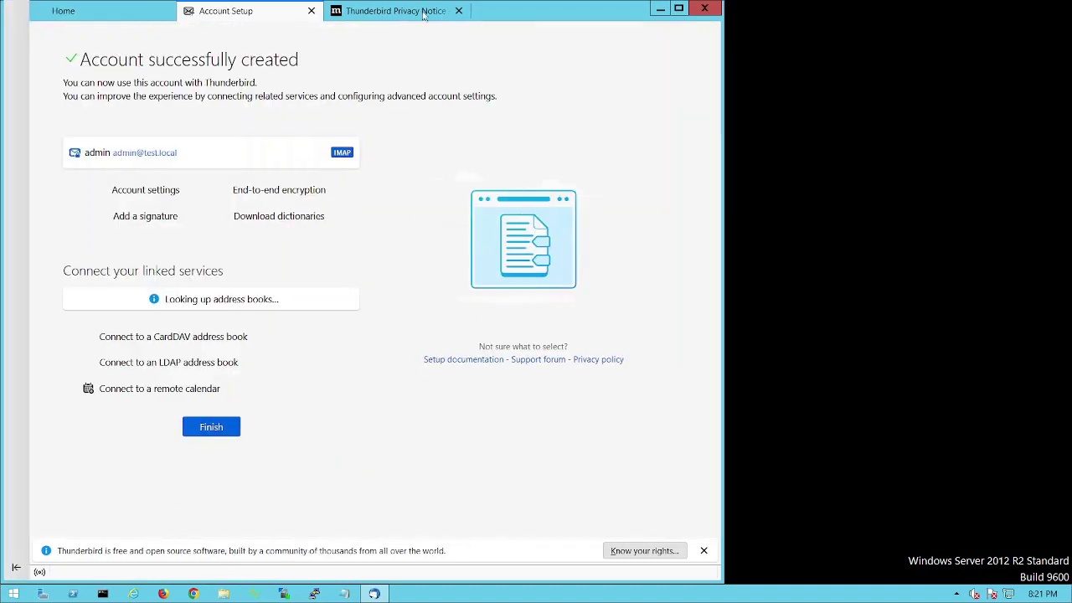
{"action": "left_click", "coordinate": [459, 11]}
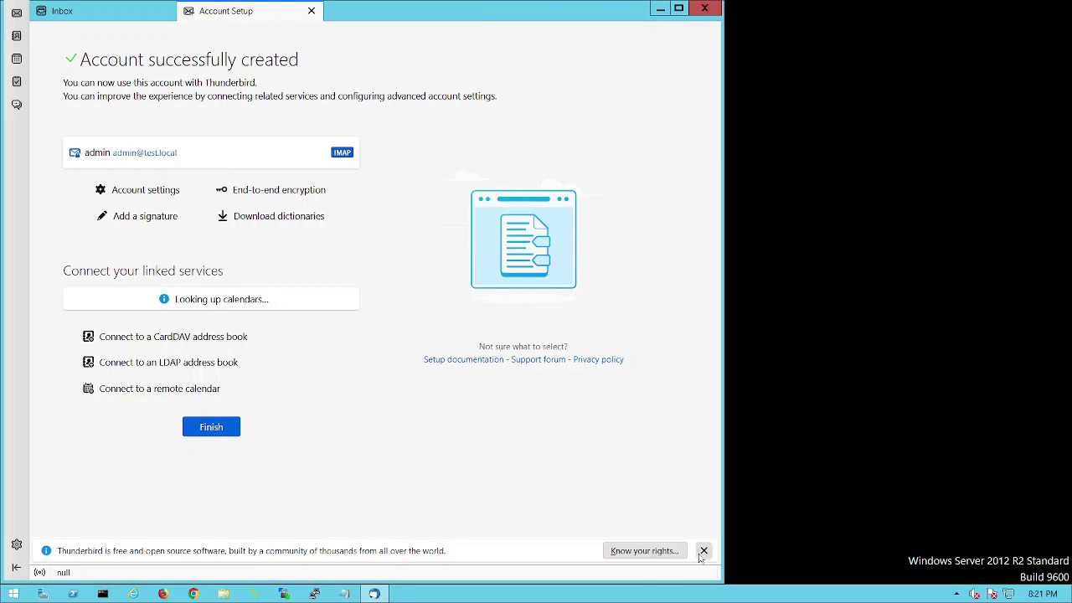
{"action": "left_click", "coordinate": [209, 426]}
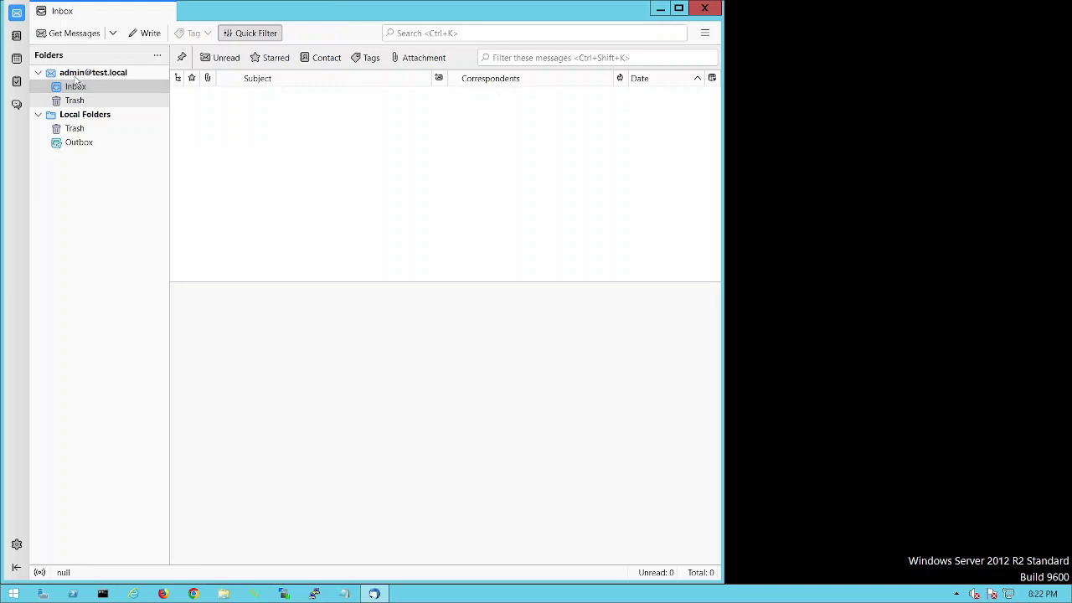
From the admin Inbox, go to Account Settings and choose Add Mail Account
{"action": "left_click", "coordinate": [75, 87]}
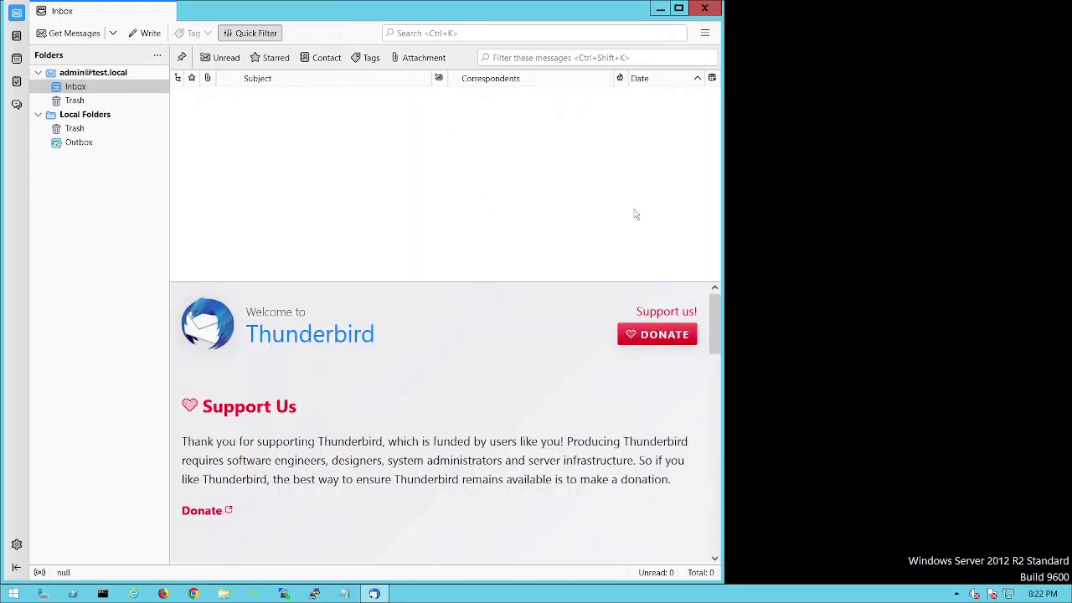
{"action": "left_click", "coordinate": [705, 34]}
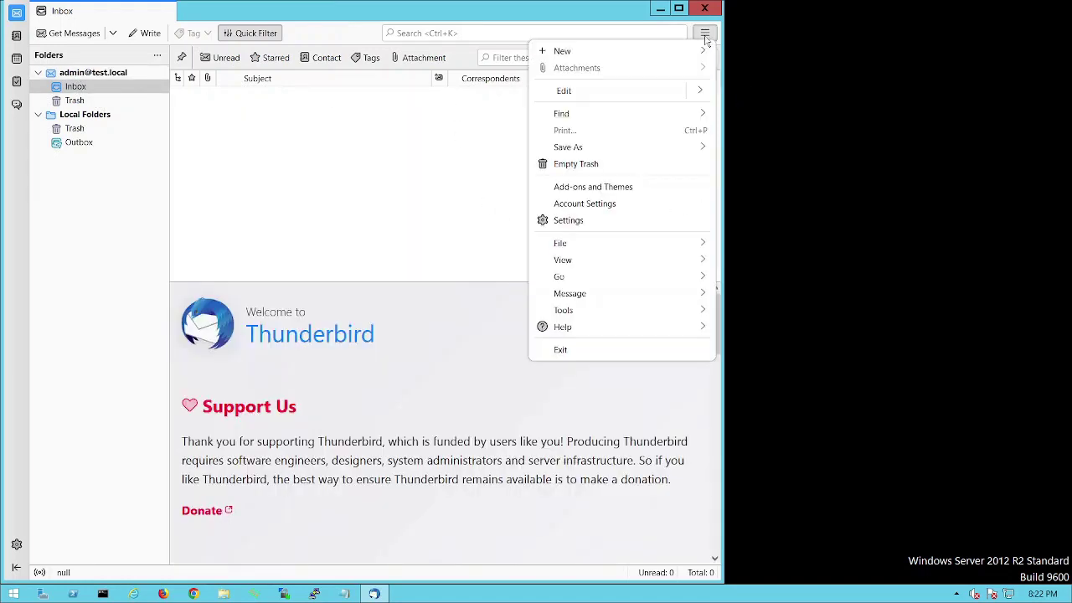
{"action": "left_click", "coordinate": [612, 209]}
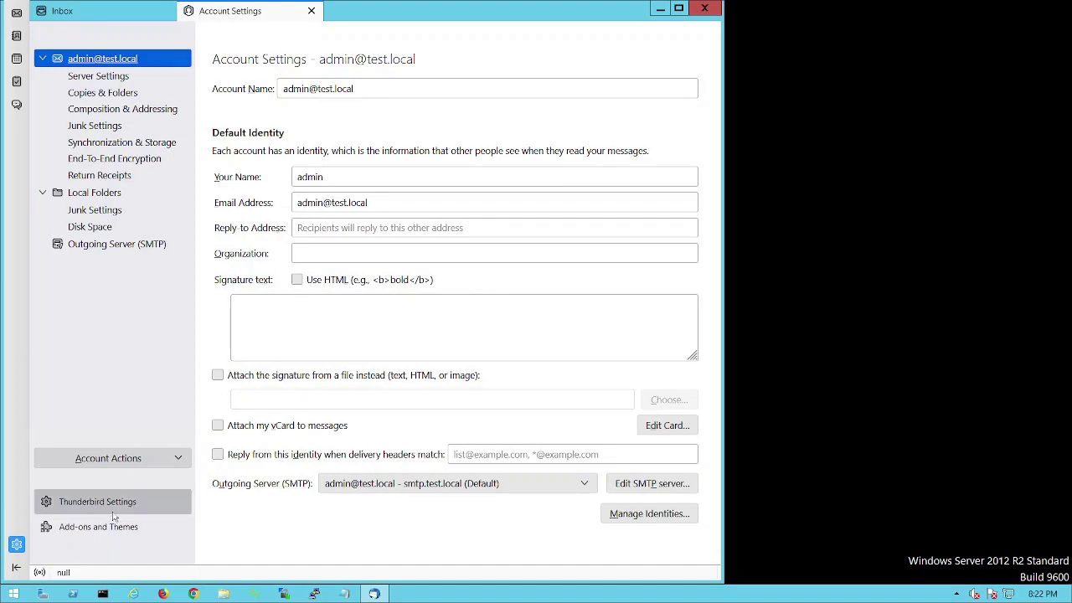
{"action": "left_click", "coordinate": [114, 463]}
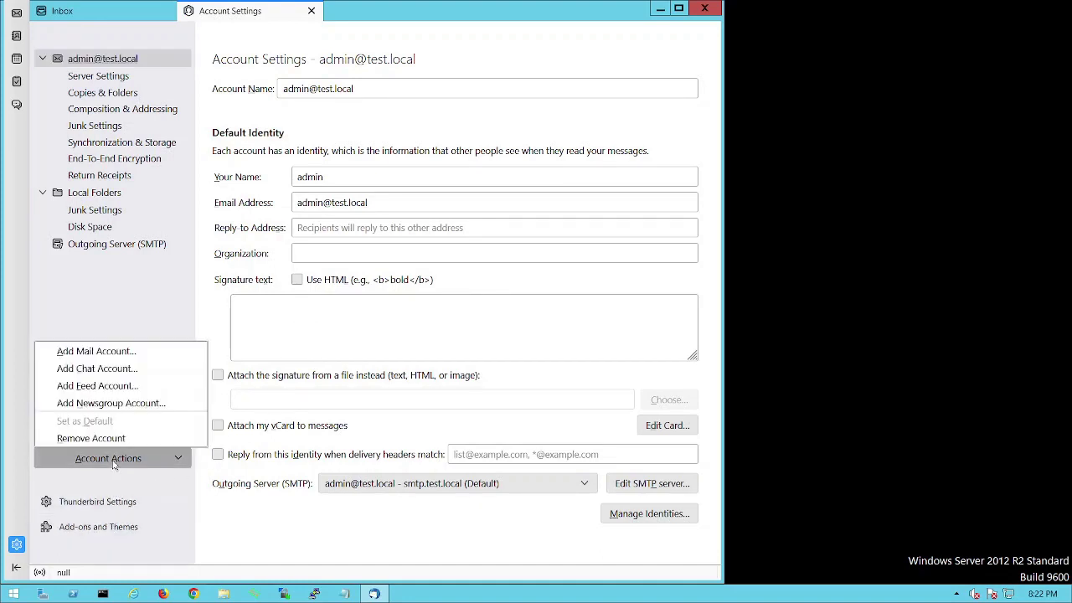
{"action": "left_click", "coordinate": [101, 359]}
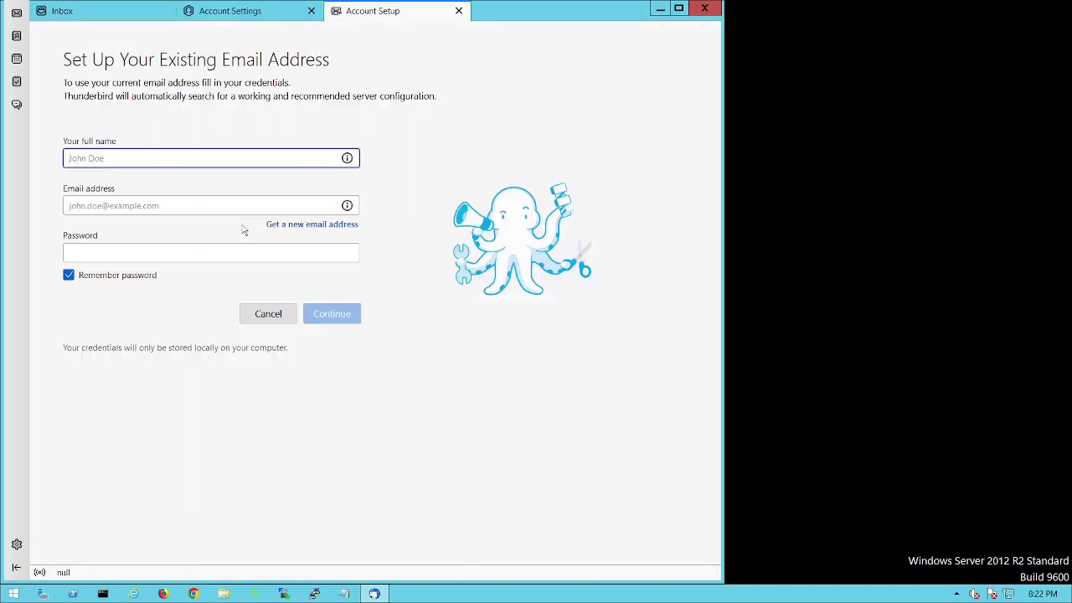
Enter the new user's name, e-mail address and account password
{"action": "type", "text": "ali"}
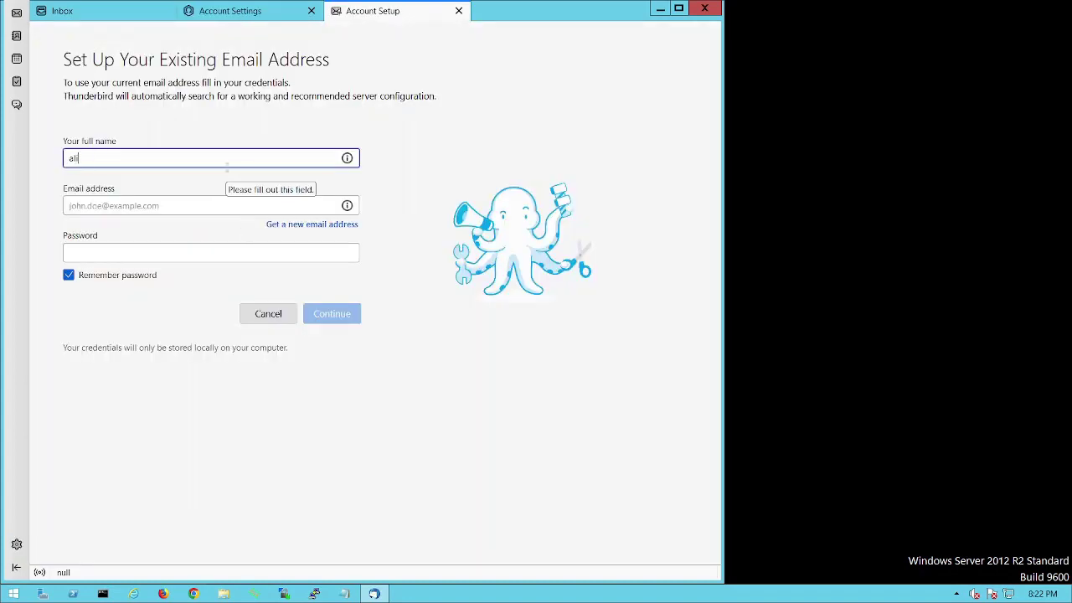
{"action": "key", "text": "BackSpace"}
{"action": "key", "text": "BackSpace"}
{"action": "type", "text": "A"}
{"action": "left_click", "coordinate": [175, 211]}
{"action": "type", "text": "ali@"}
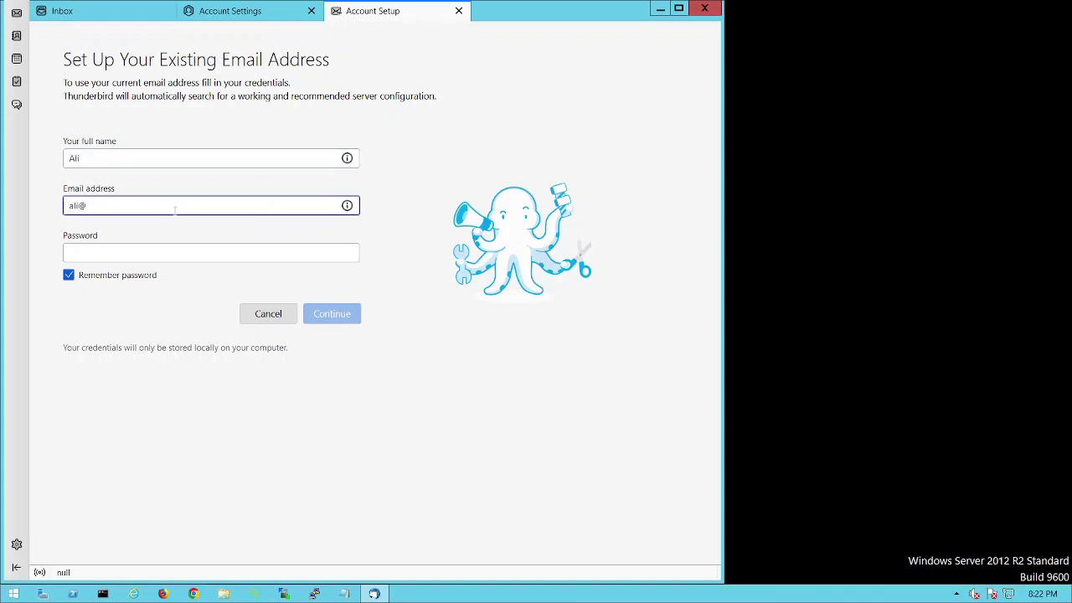
{"action": "type", "text": "test.local"}
{"action": "left_click", "coordinate": [135, 251]}
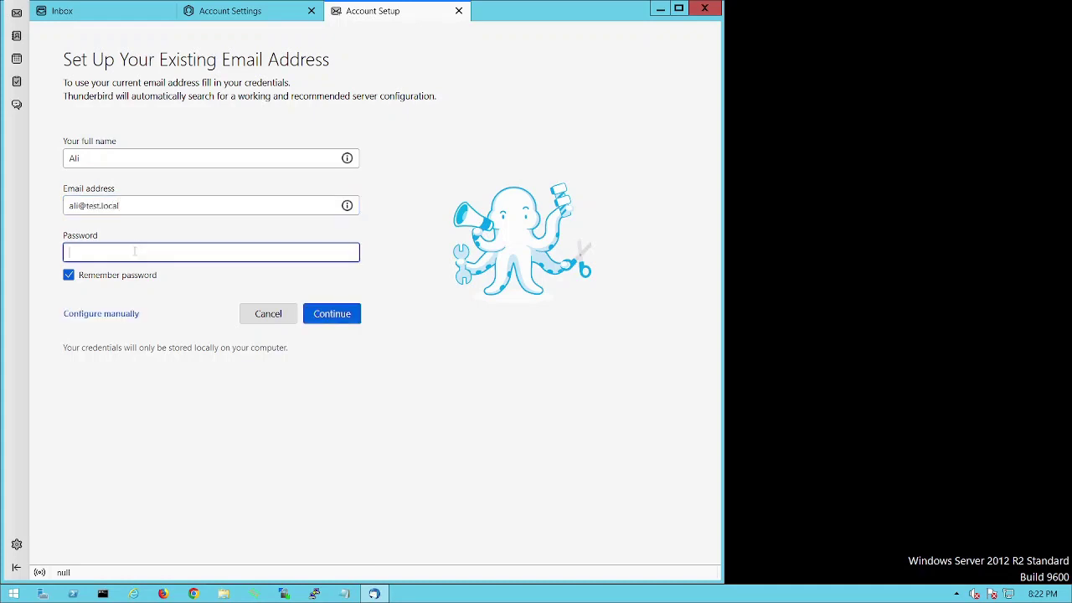
In manual configuration, set the incoming server to imap.test.local on port 143
{"action": "left_click", "coordinate": [103, 317]}
{"action": "left_click", "coordinate": [194, 383]}
{"action": "type", "text": "i"}
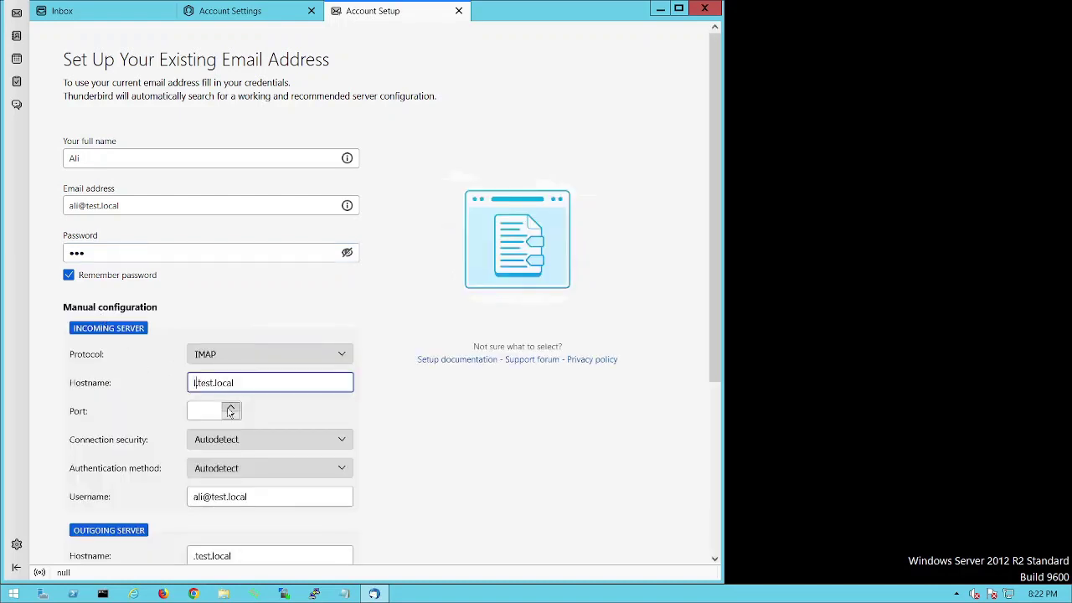
{"action": "type", "text": "map"}
{"action": "left_click", "coordinate": [201, 410]}
{"action": "type", "text": "143"}
{"action": "scroll", "coordinate": [322, 494], "scroll_direction": "down", "scroll_amount": 3}
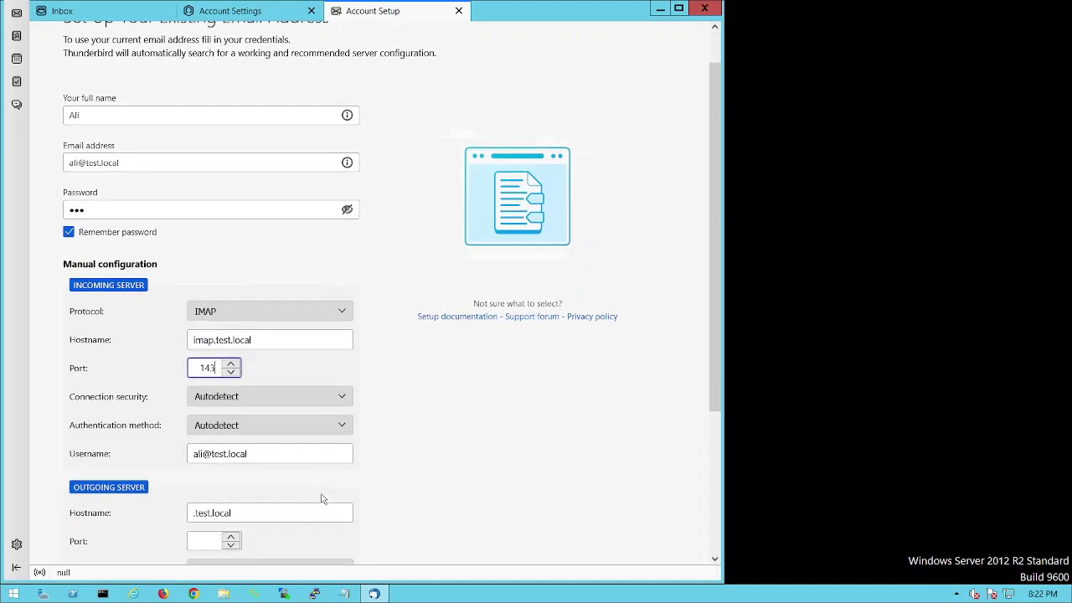
Set outgoing server smtp.test.local port 25, re-test, and confirm the unencrypted-connection warning
{"action": "left_click", "coordinate": [192, 408]}
{"action": "type", "text": "smtp"}
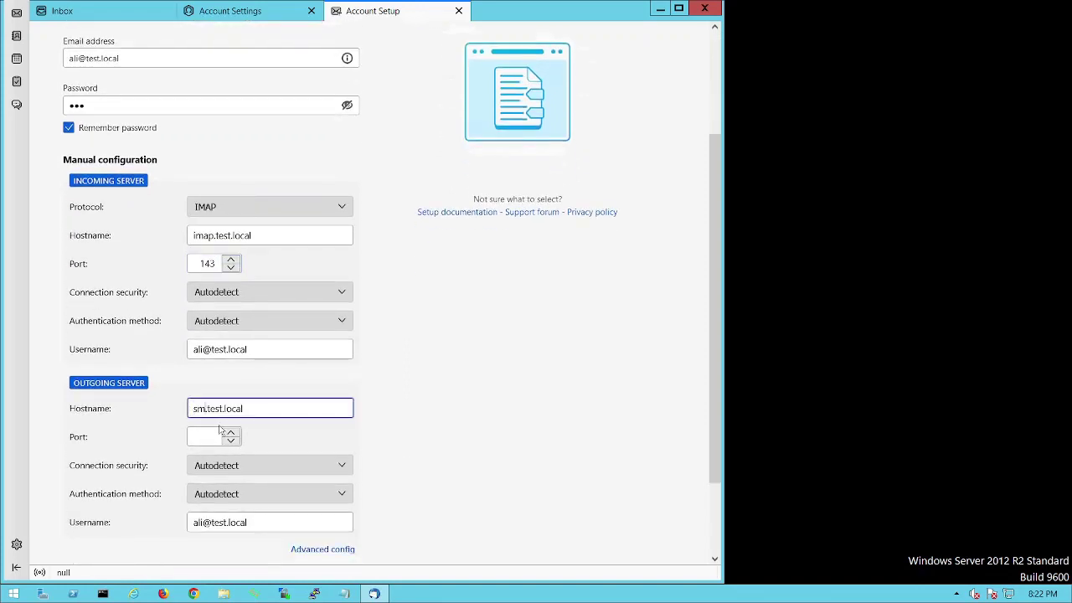
{"action": "left_click", "coordinate": [207, 433]}
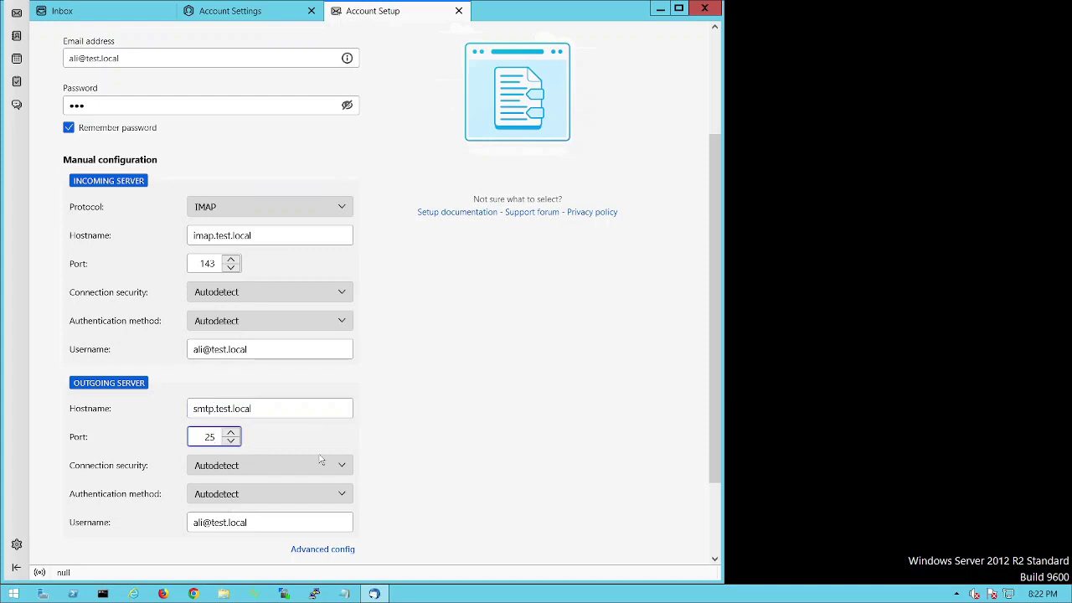
{"action": "scroll", "coordinate": [312, 461], "scroll_direction": "down", "scroll_amount": 2}
{"action": "left_click", "coordinate": [98, 490]}
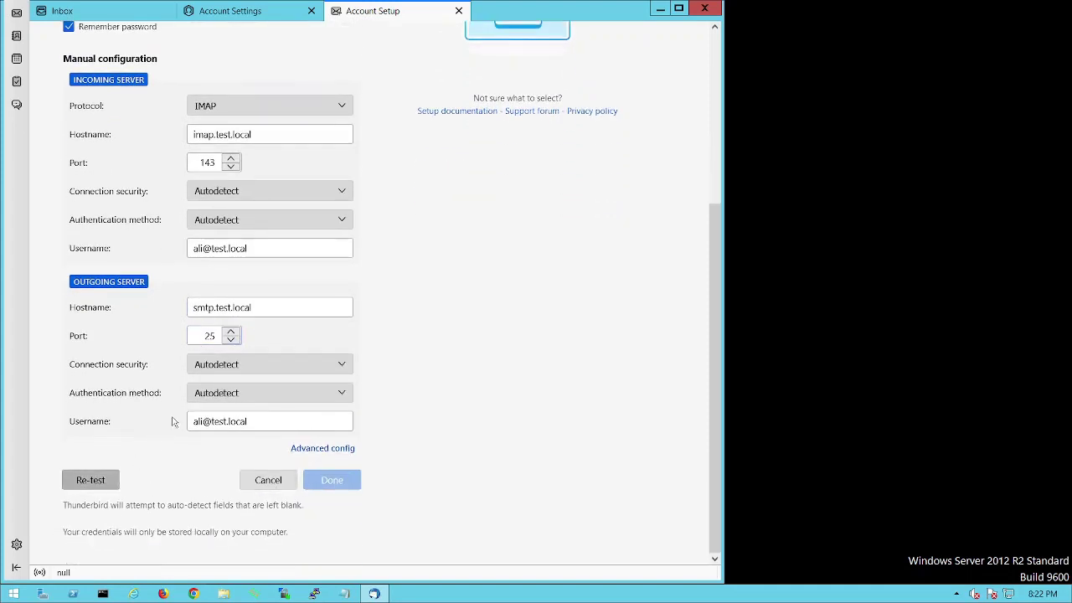
{"action": "left_click", "coordinate": [335, 508]}
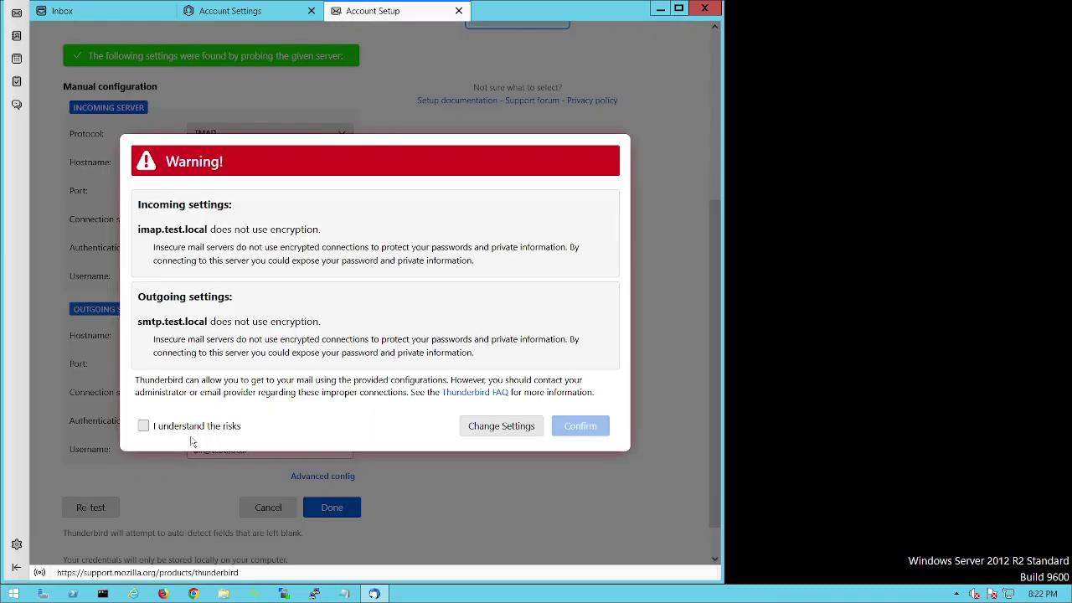
{"action": "left_click", "coordinate": [143, 426]}
{"action": "left_click", "coordinate": [578, 426]}
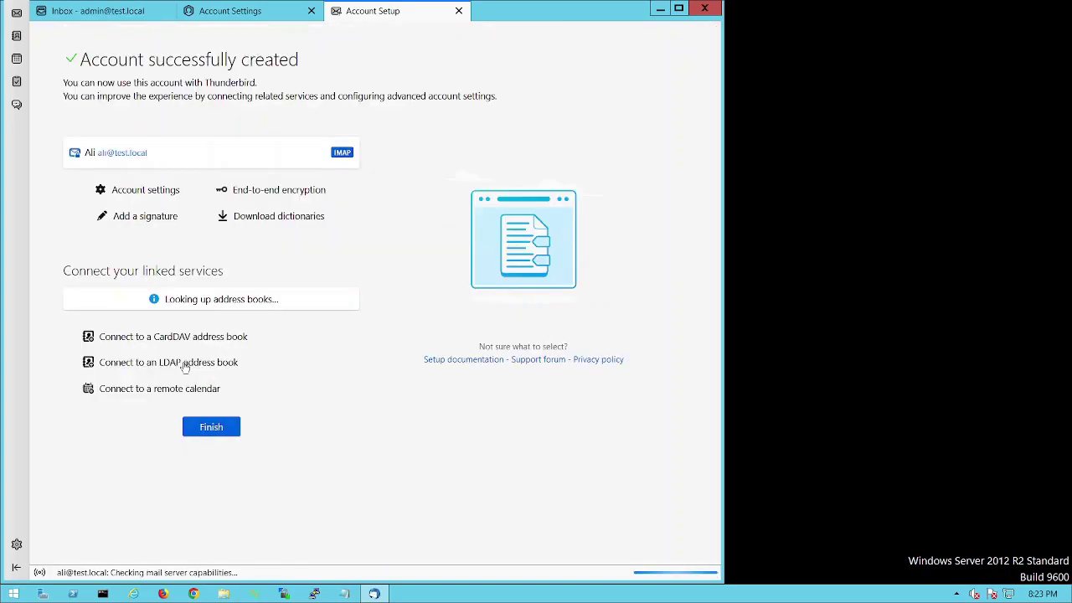
Finish the second account's setup
{"action": "left_click", "coordinate": [211, 427]}
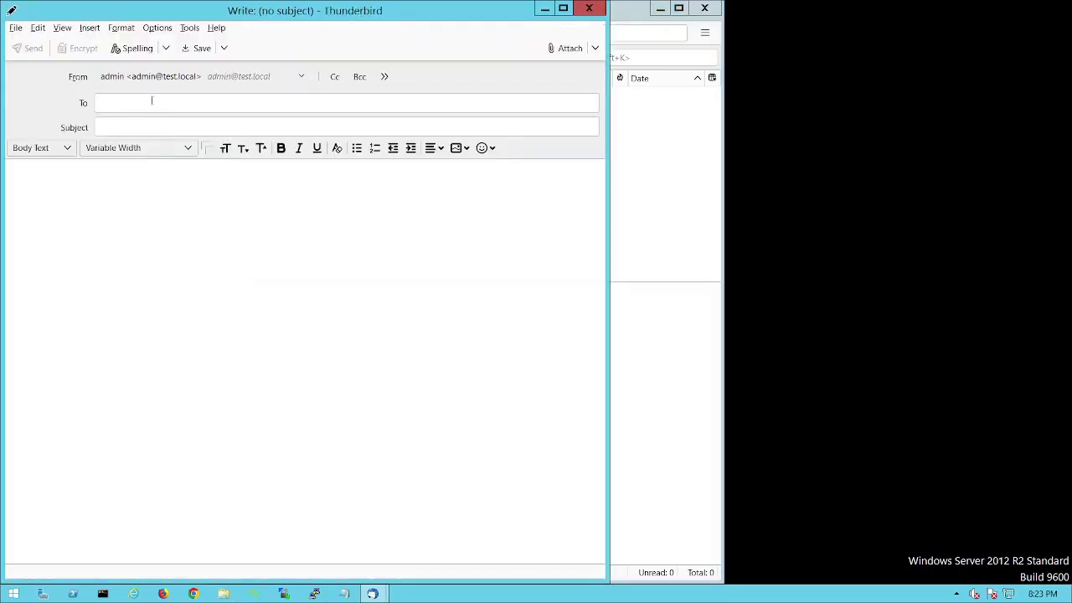
Send the new user a message with subject 'test email' and body 'test message'
{"action": "left_click", "coordinate": [152, 101]}
{"action": "type", "text": "ali"}
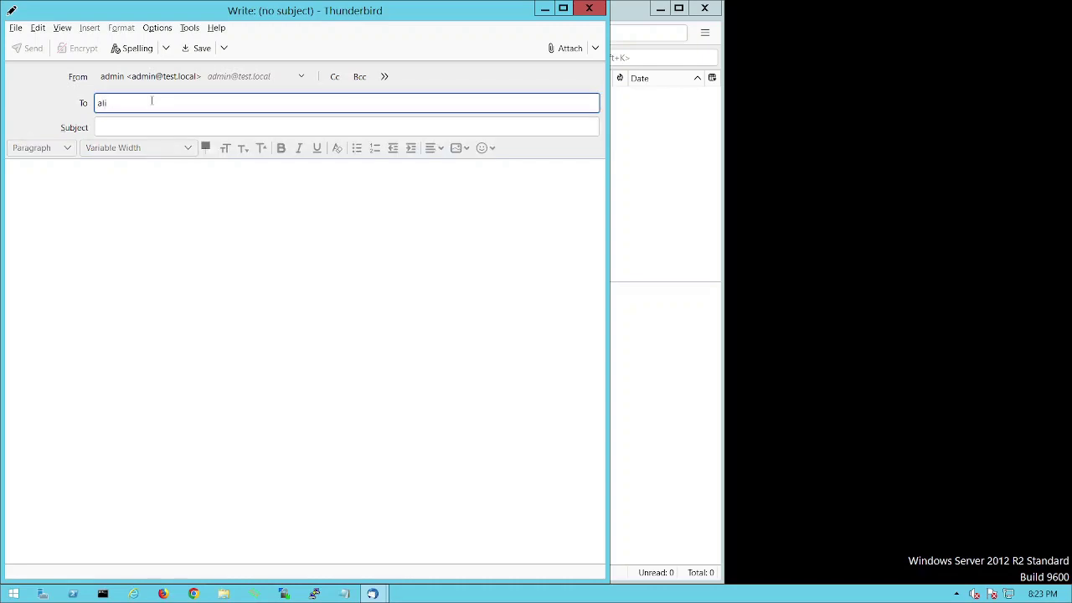
{"action": "type", "text": "@test.local"}
{"action": "key", "text": "Tab"}
{"action": "type", "text": "test"}
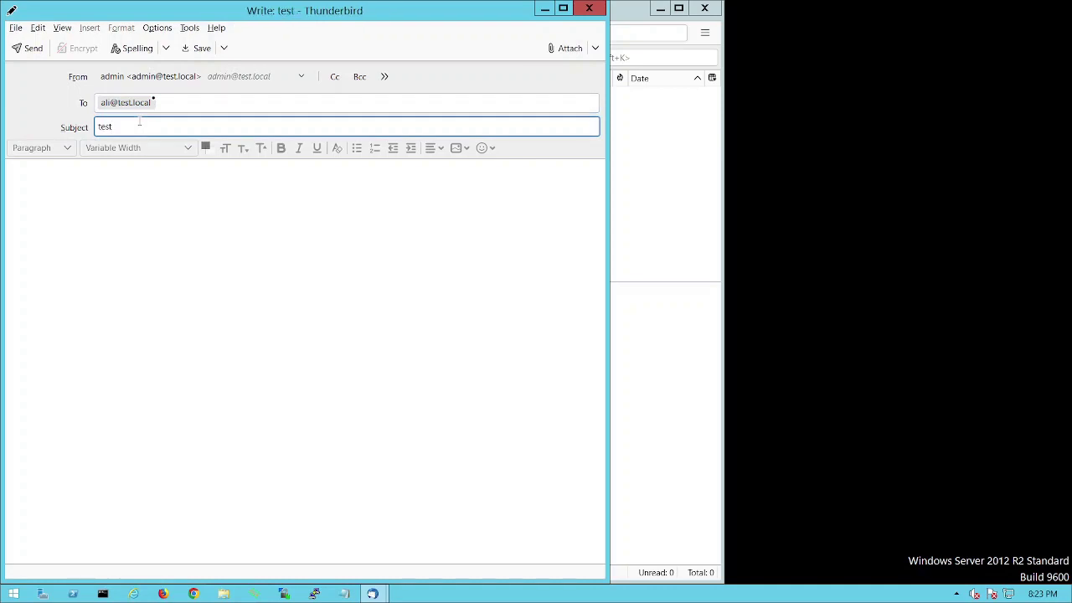
{"action": "type", "text": " email"}
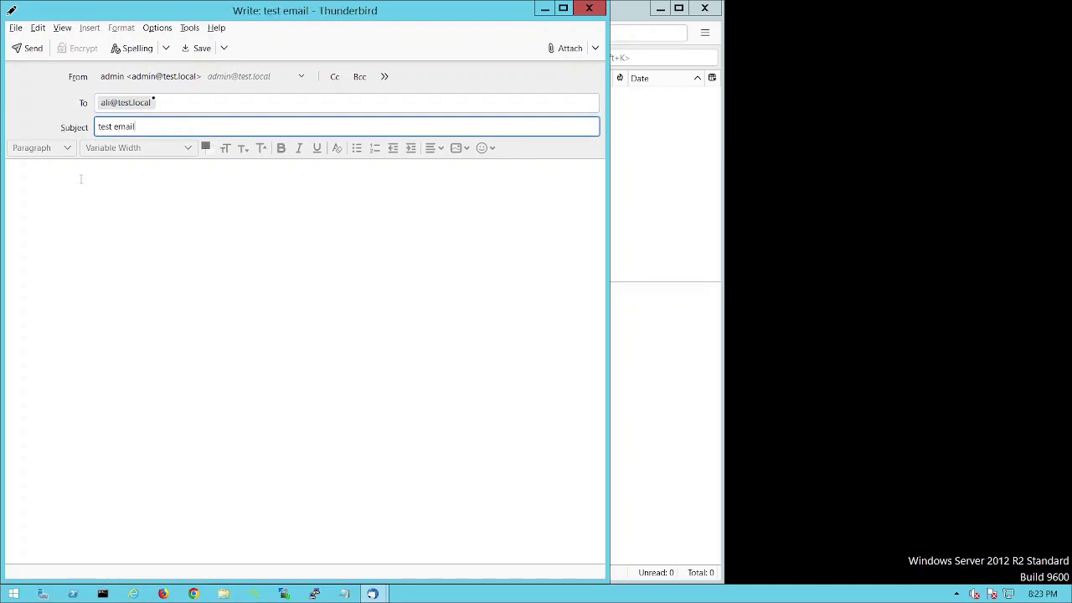
{"action": "key", "text": "Tab"}
{"action": "type", "text": "test message"}
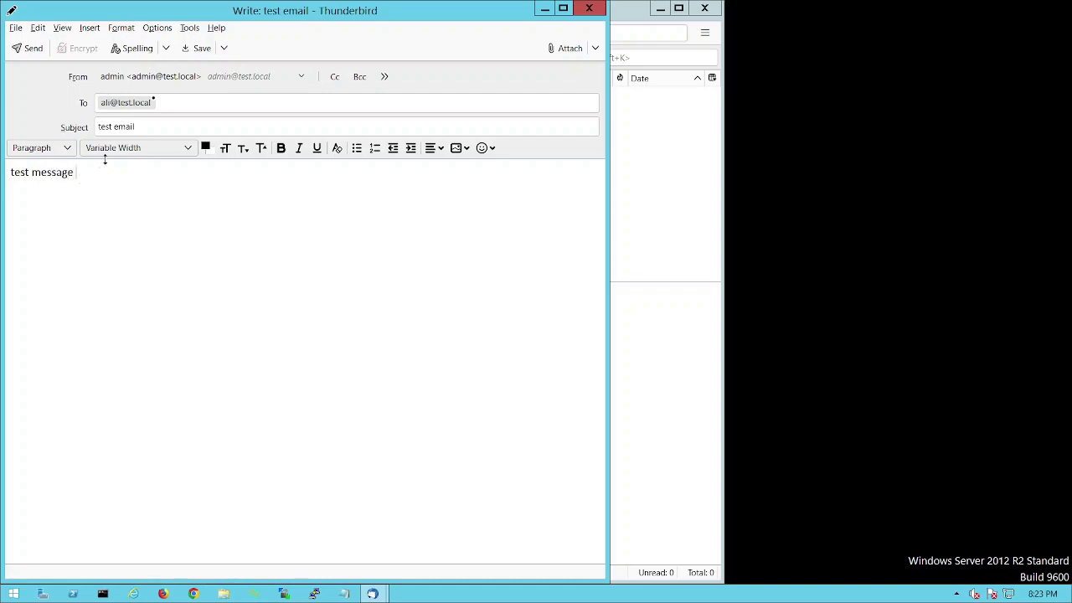
{"action": "left_click", "coordinate": [30, 48]}
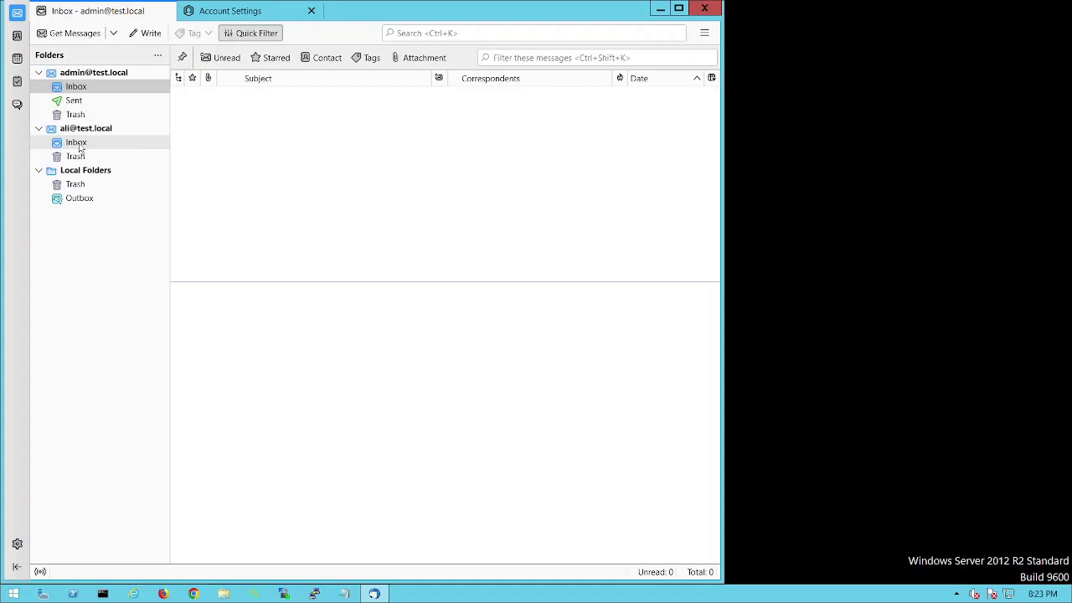
Close Account Settings, verify 'test email' in the admin Sent folder, then return to Inbox
{"action": "left_click", "coordinate": [281, 12]}
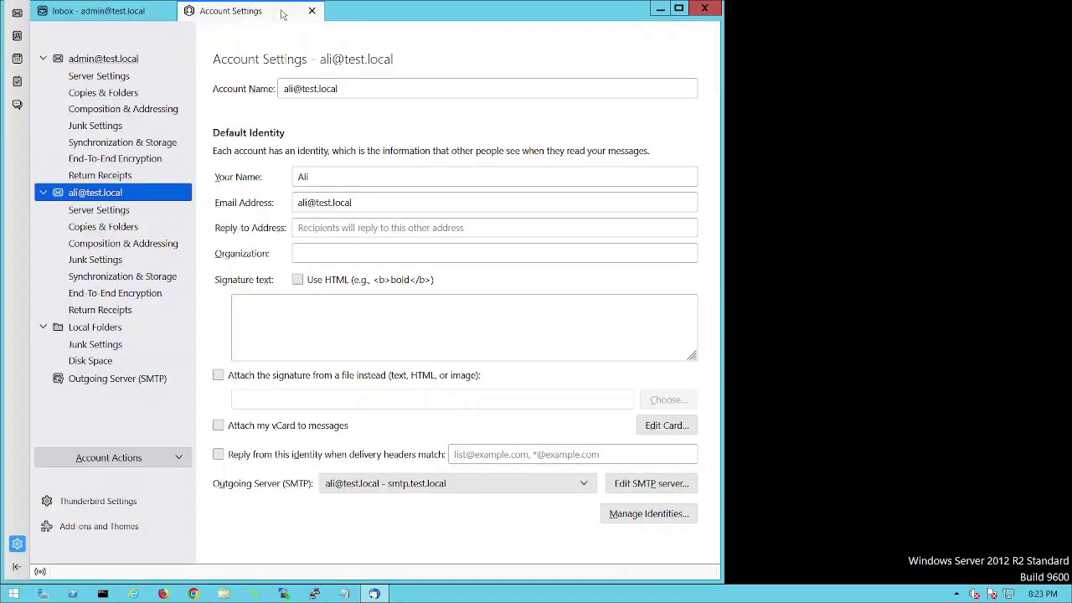
{"action": "left_click", "coordinate": [312, 10]}
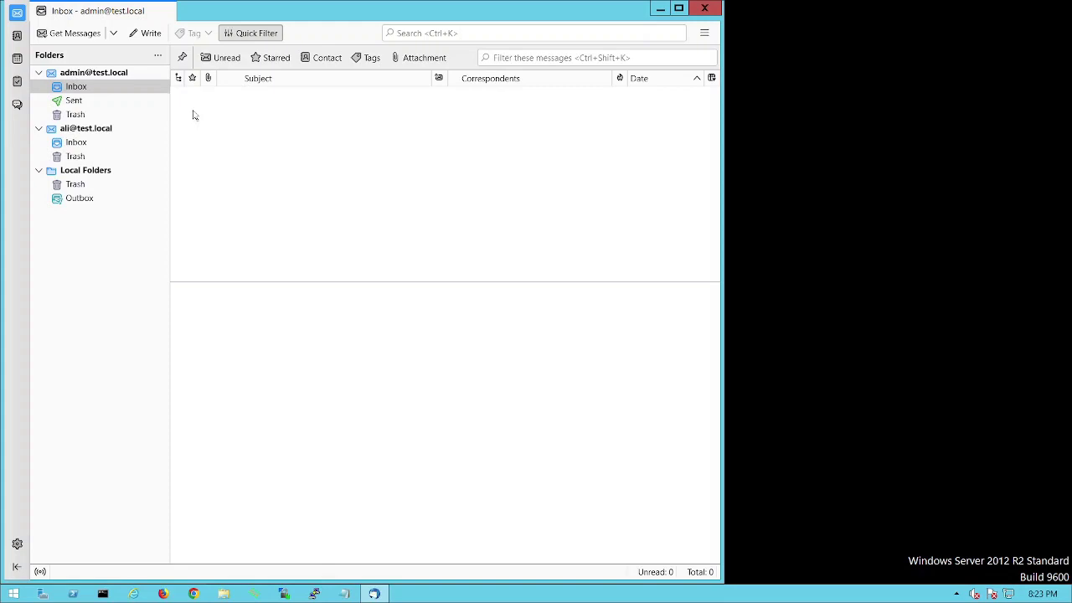
{"action": "left_click", "coordinate": [75, 101]}
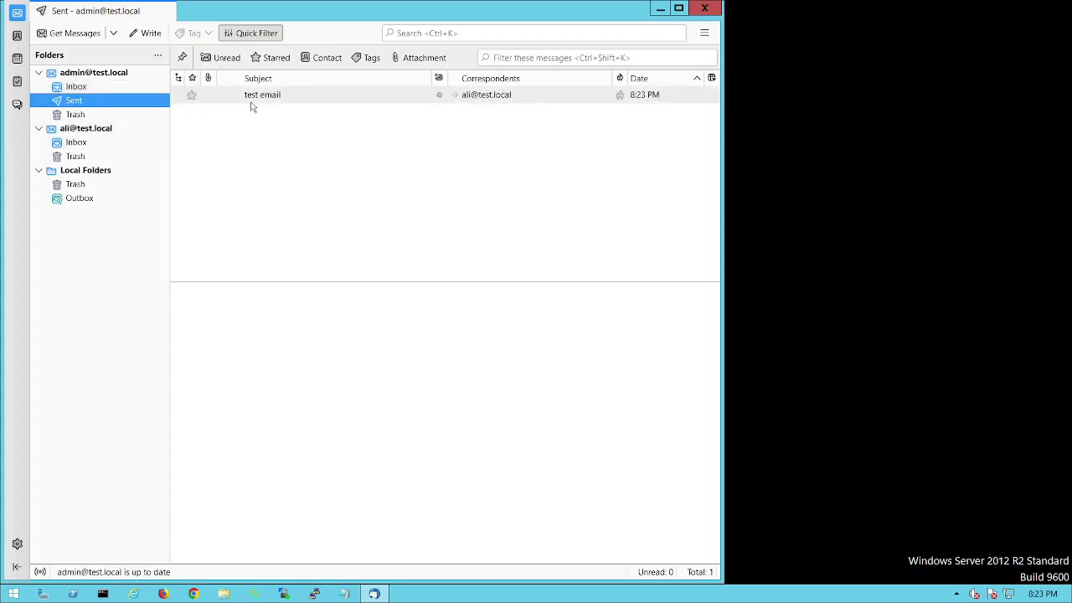
{"action": "left_click", "coordinate": [73, 88]}
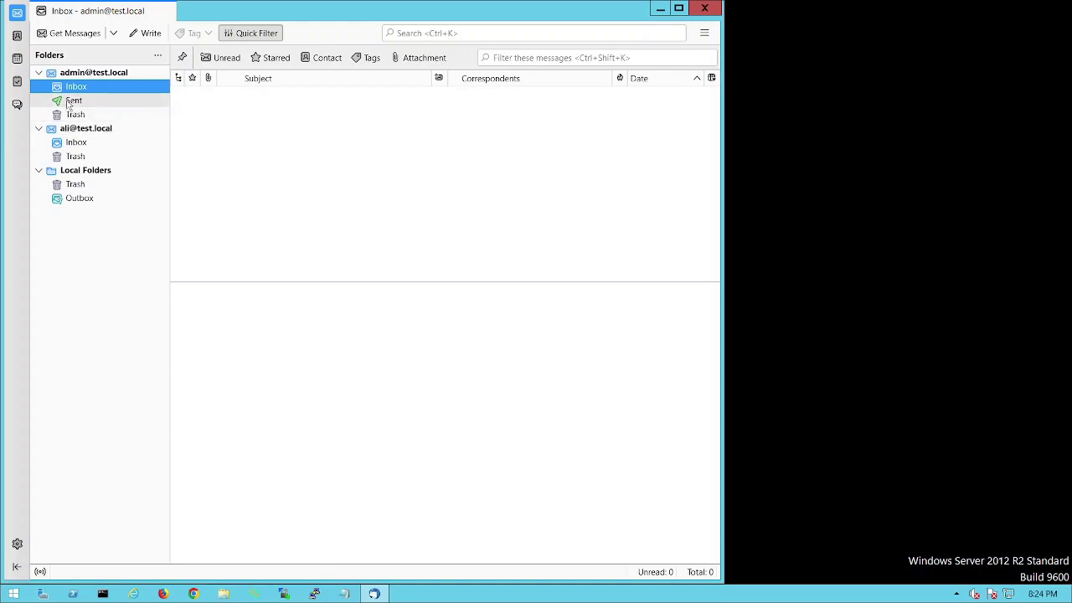
Get new messages and open 'test email' from the new user's Inbox in its own tab
{"action": "left_click", "coordinate": [72, 38]}
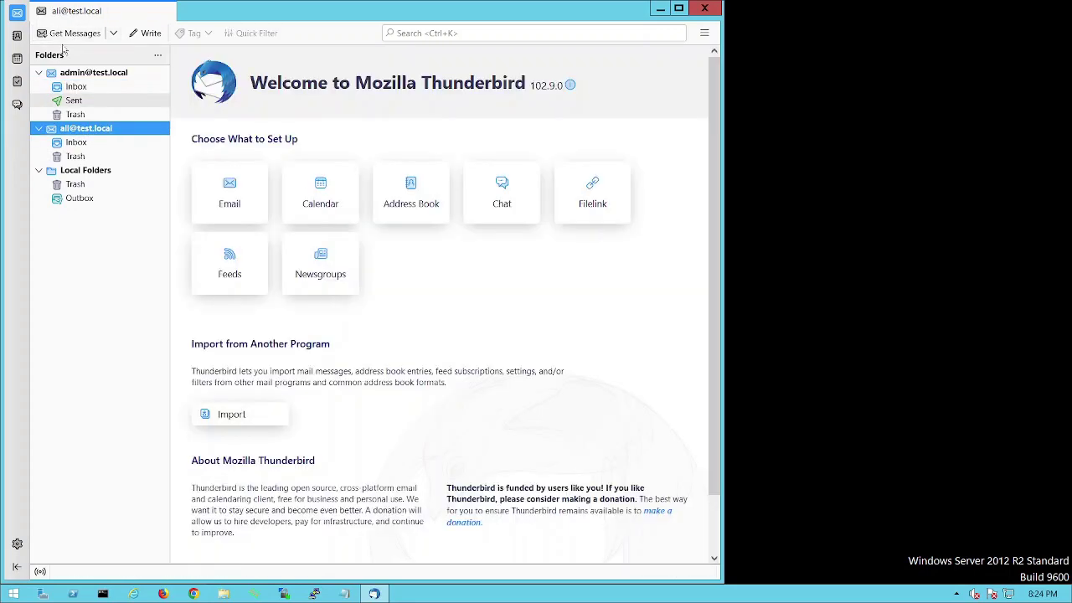
{"action": "left_click", "coordinate": [66, 37]}
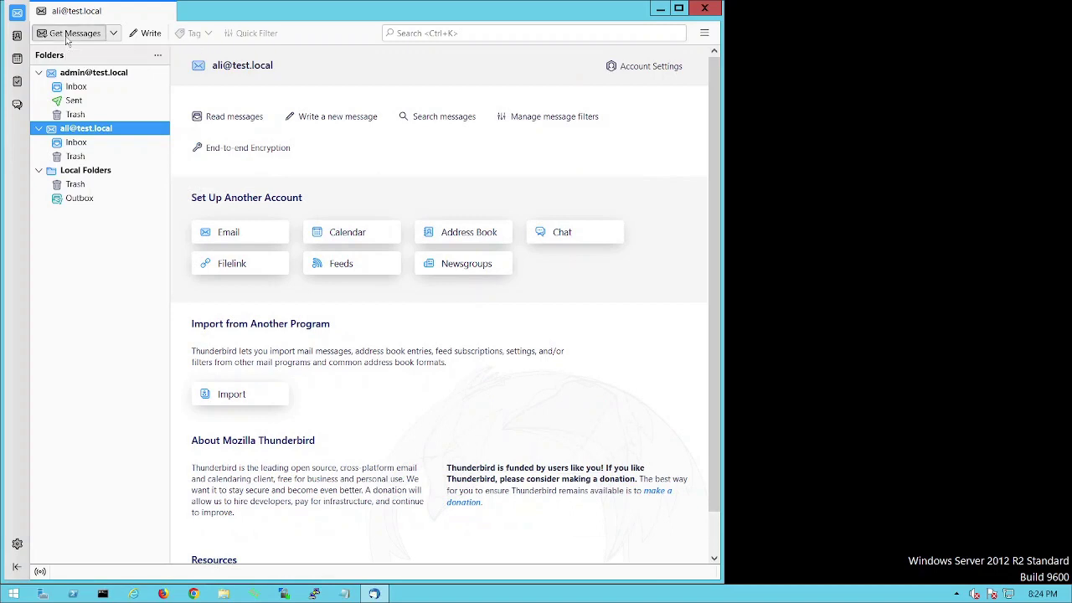
{"action": "left_click", "coordinate": [89, 147]}
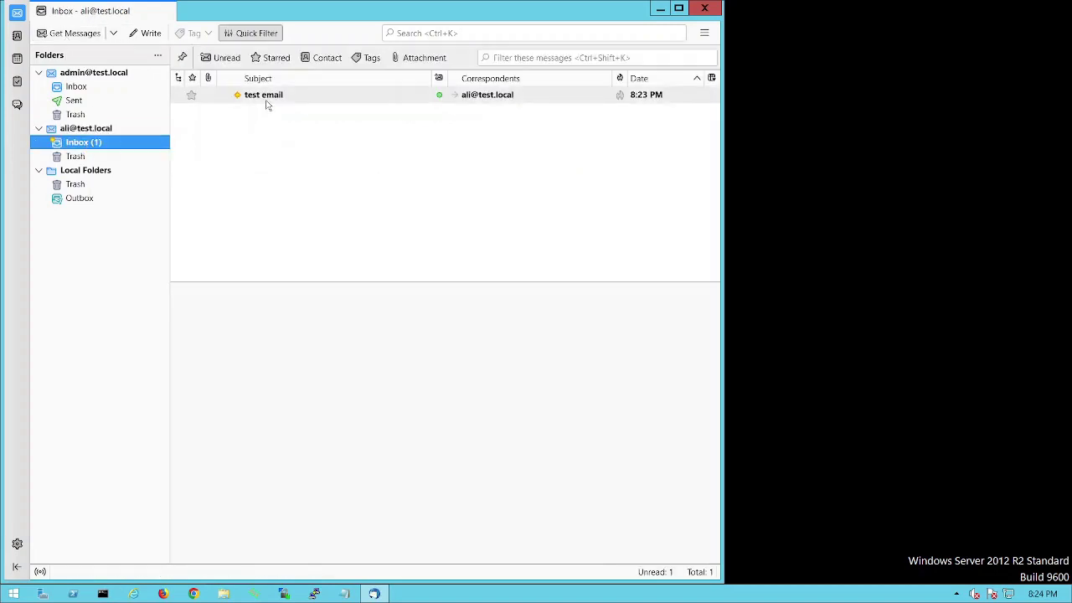
{"action": "double_click", "coordinate": [265, 100]}
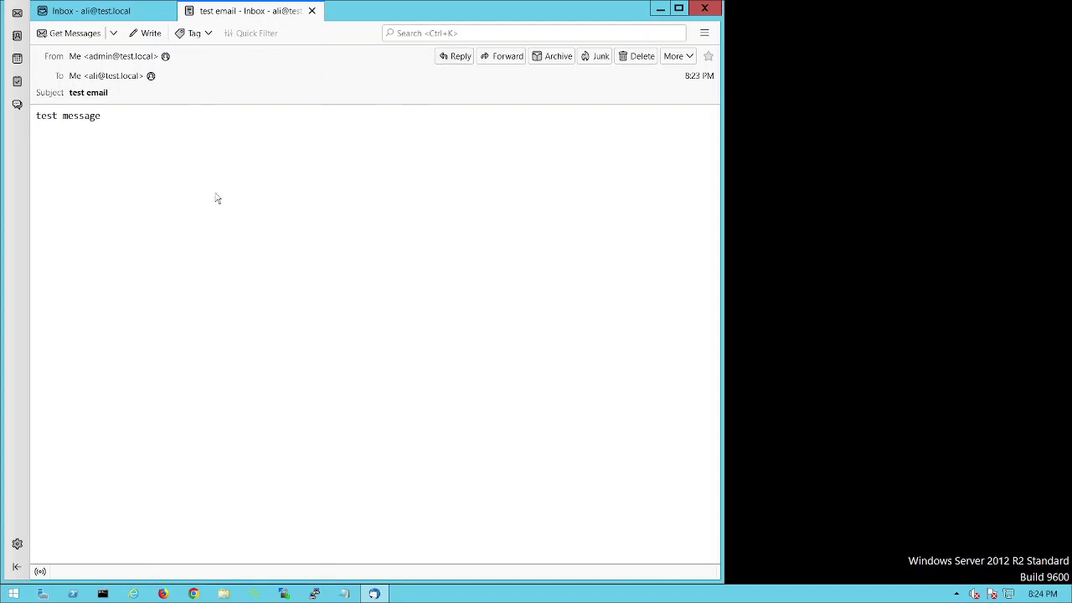
Reply 'OK' to the test email, send it, and close the message tab
{"action": "left_click", "coordinate": [451, 56]}
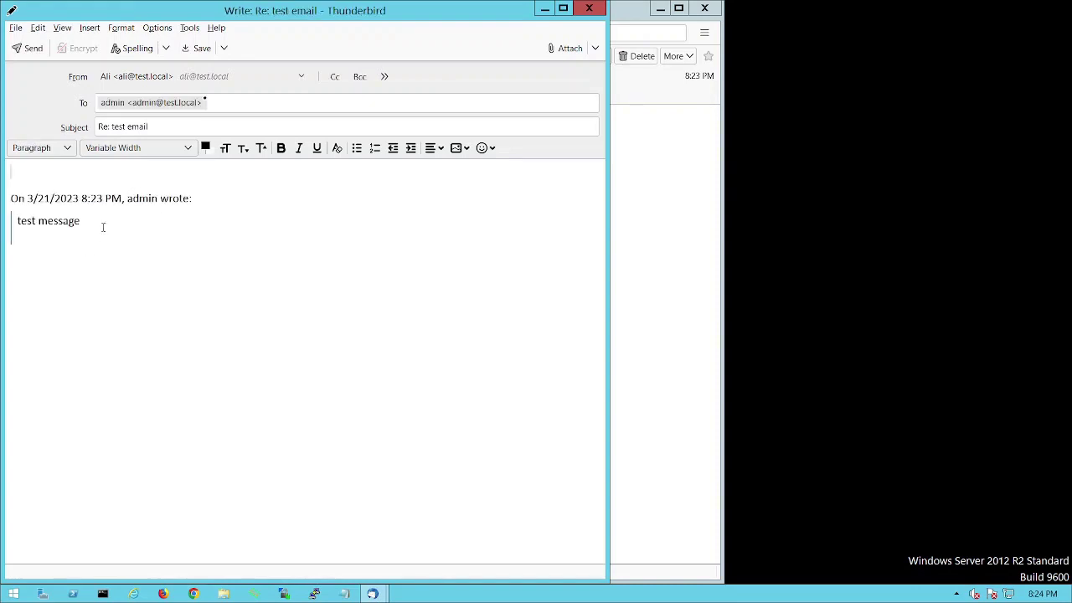
{"action": "type", "text": "OK"}
{"action": "left_click", "coordinate": [28, 48]}
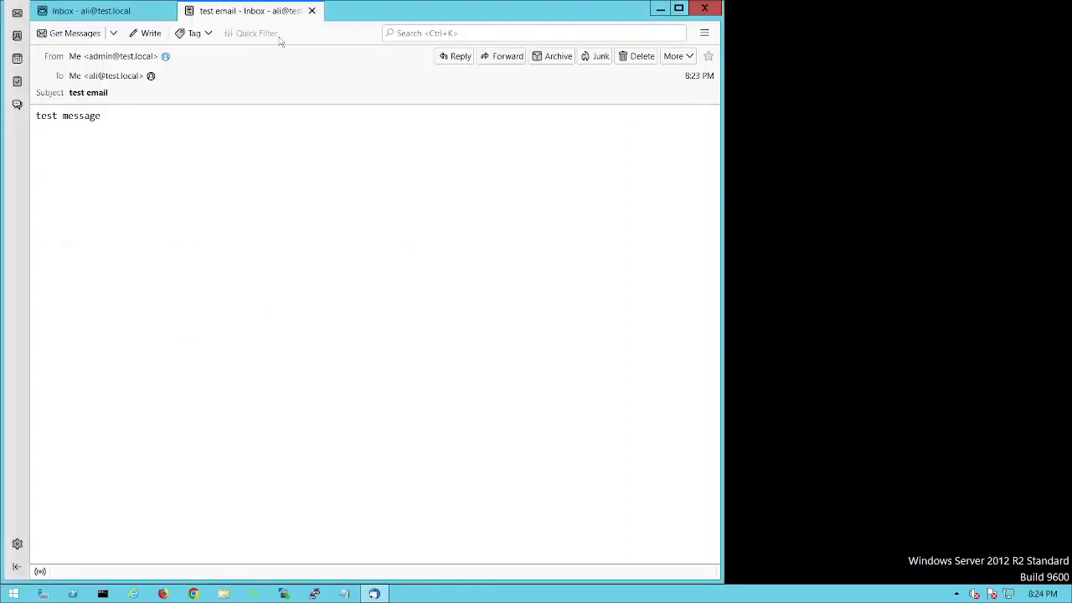
{"action": "left_click", "coordinate": [311, 11]}
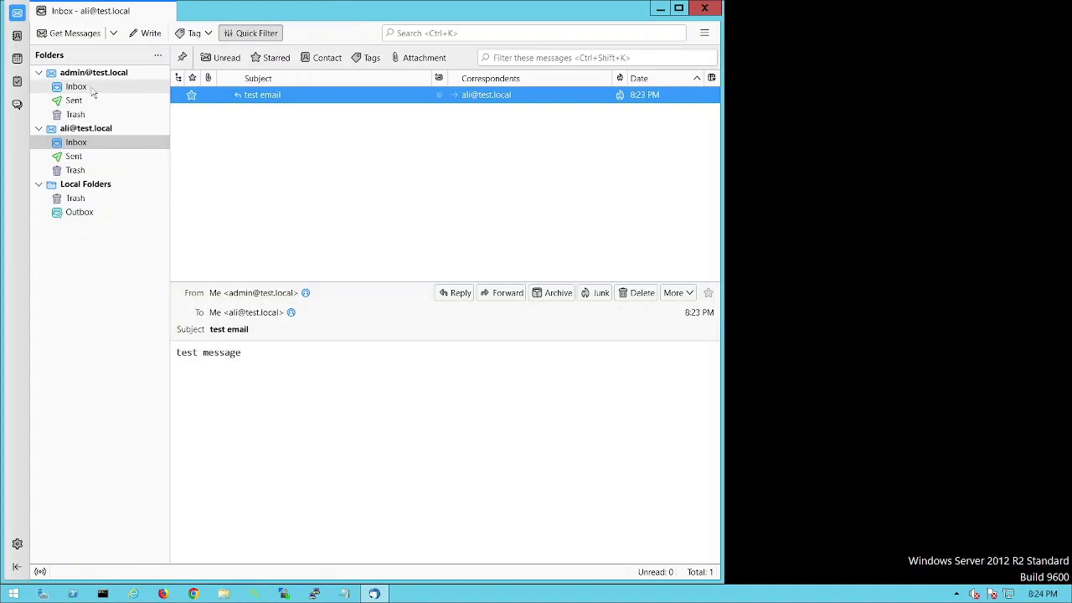
Preview the 'Re: test email' reply in the admin account's Inbox
{"action": "left_click", "coordinate": [98, 74]}
{"action": "left_click", "coordinate": [77, 87]}
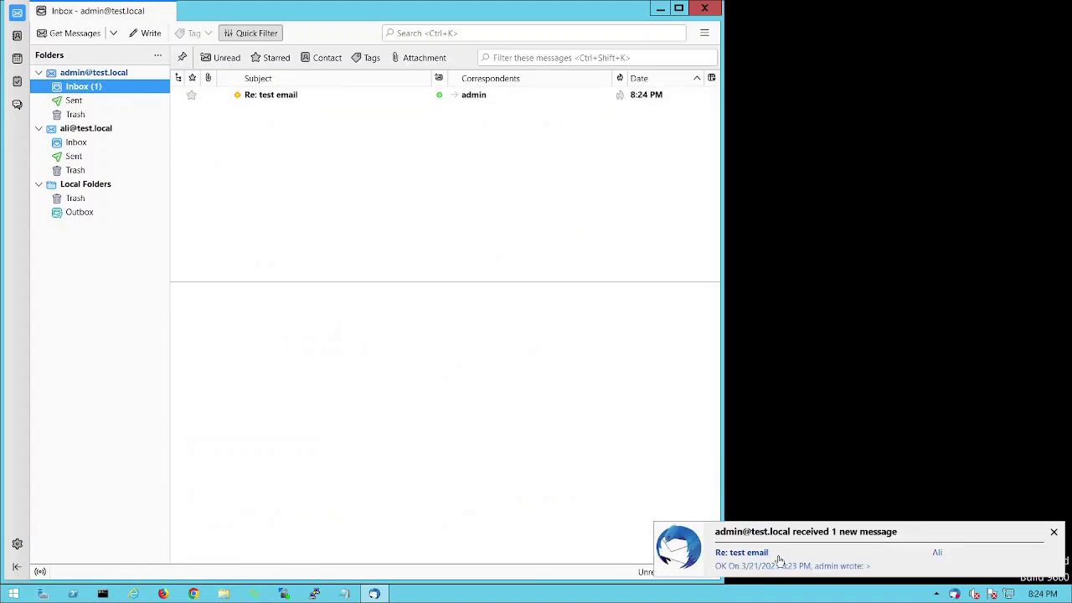
{"action": "left_click", "coordinate": [279, 97]}
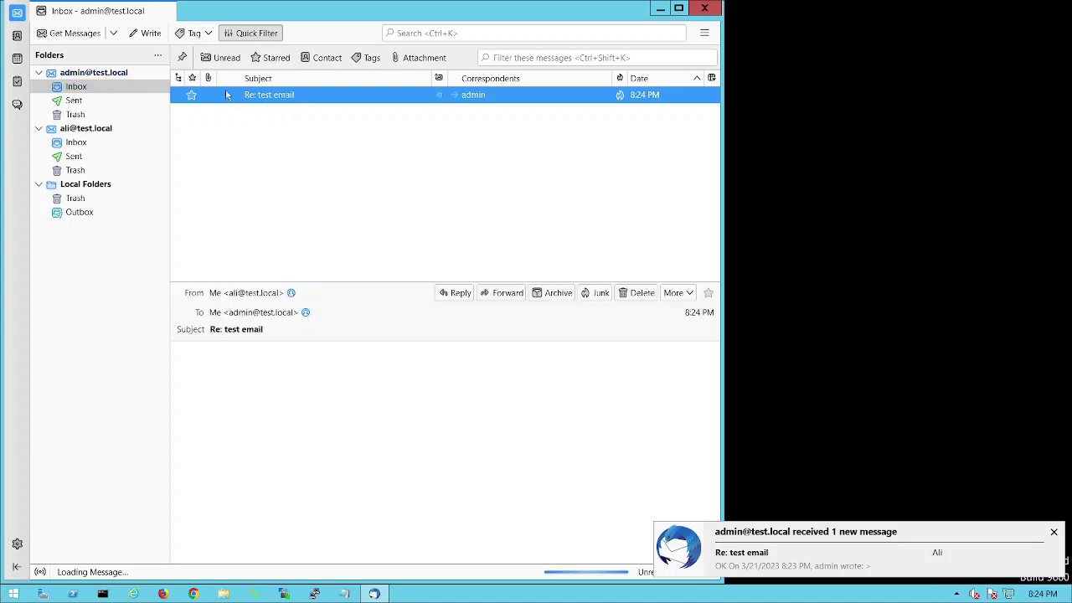